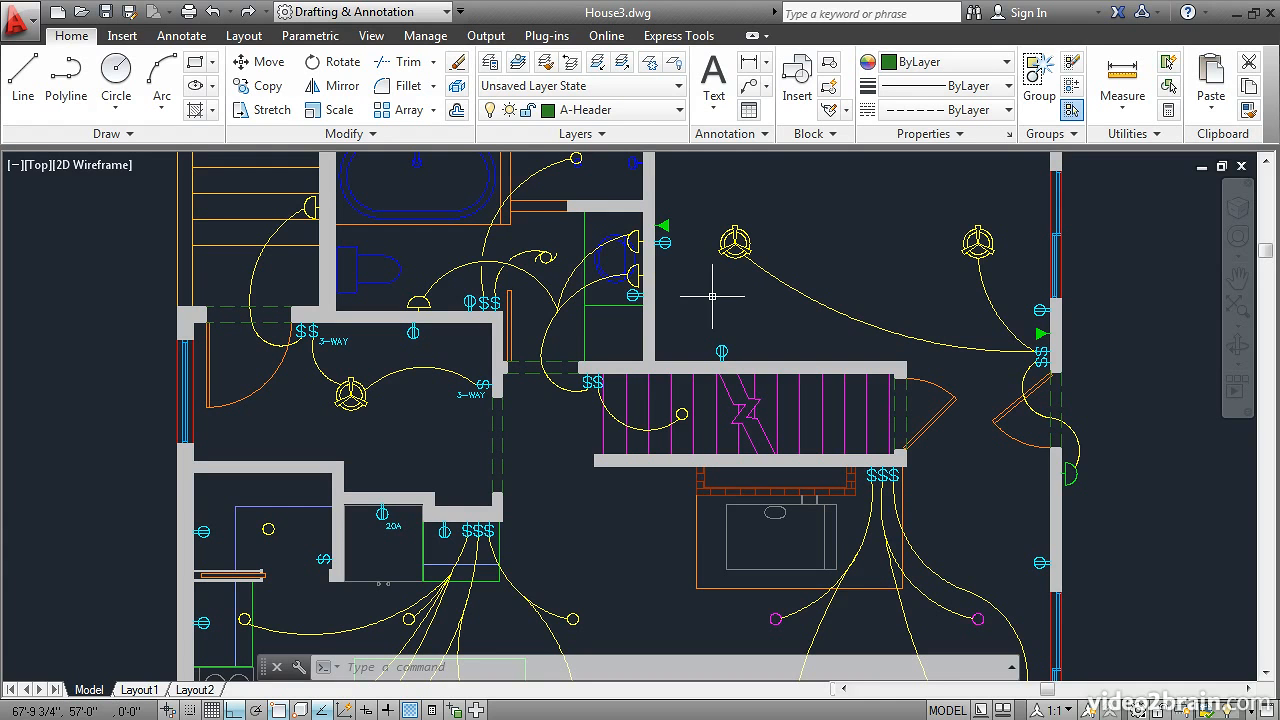
Step: Try making the layer of the outlet symbol above the staircase current, and undo that layer change
{"action": "left_click", "coordinate": [518, 63]}
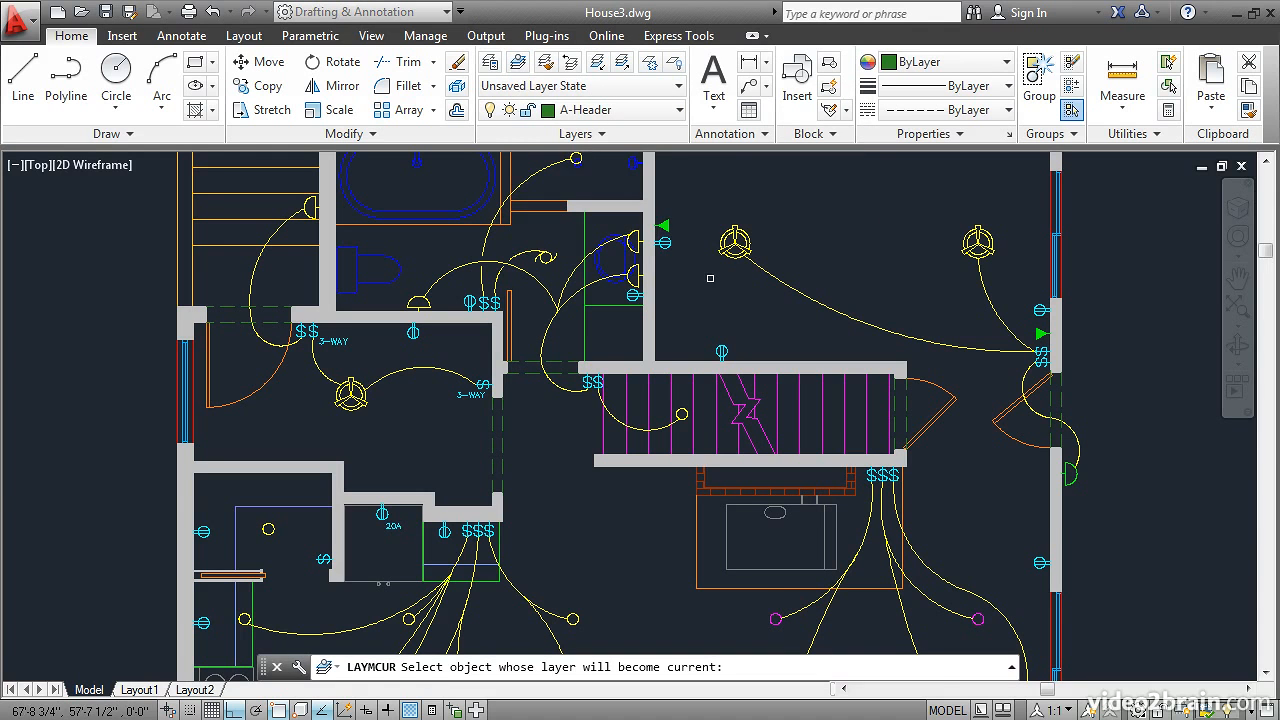
{"action": "left_click", "coordinate": [721, 351]}
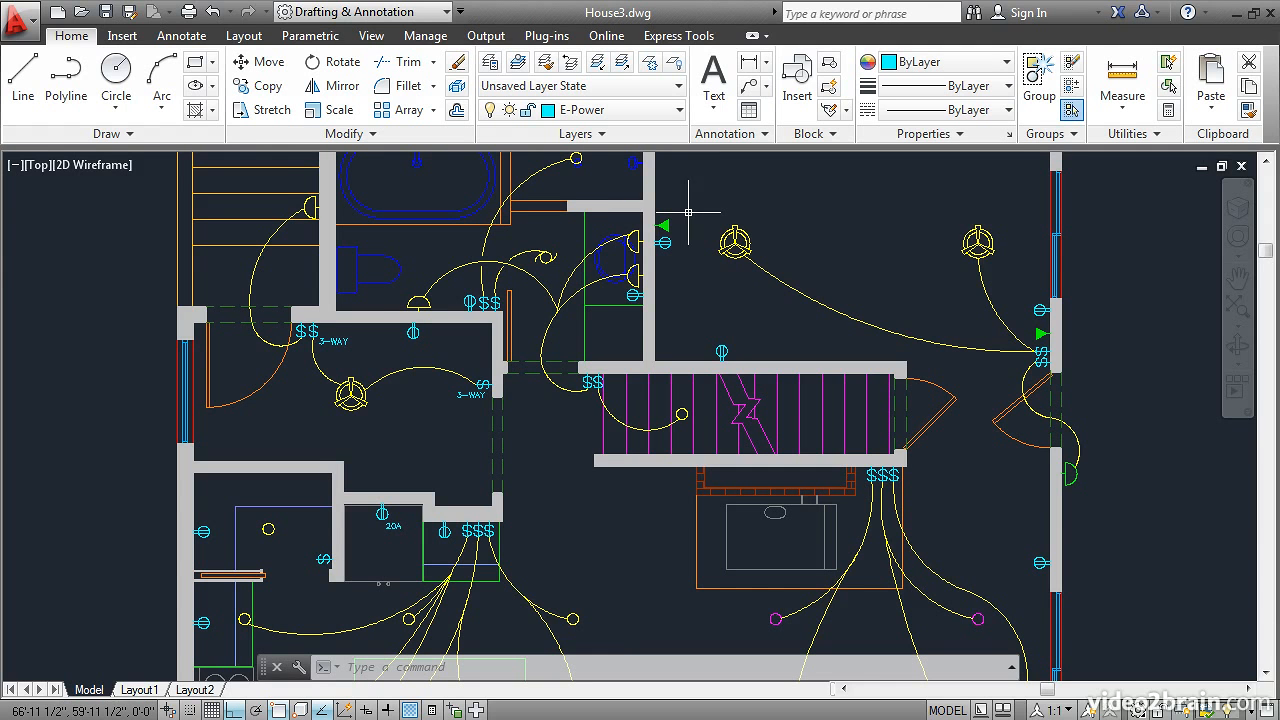
{"action": "left_click", "coordinate": [325, 170]}
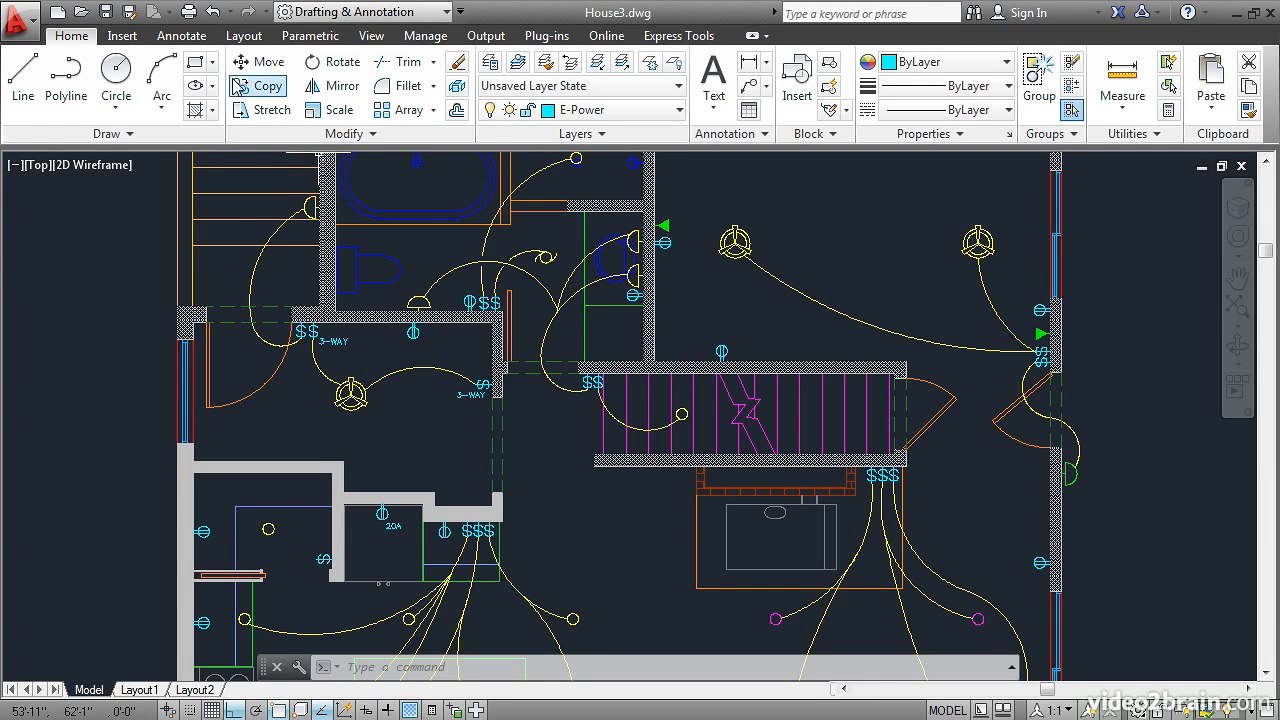
{"action": "left_click", "coordinate": [213, 12]}
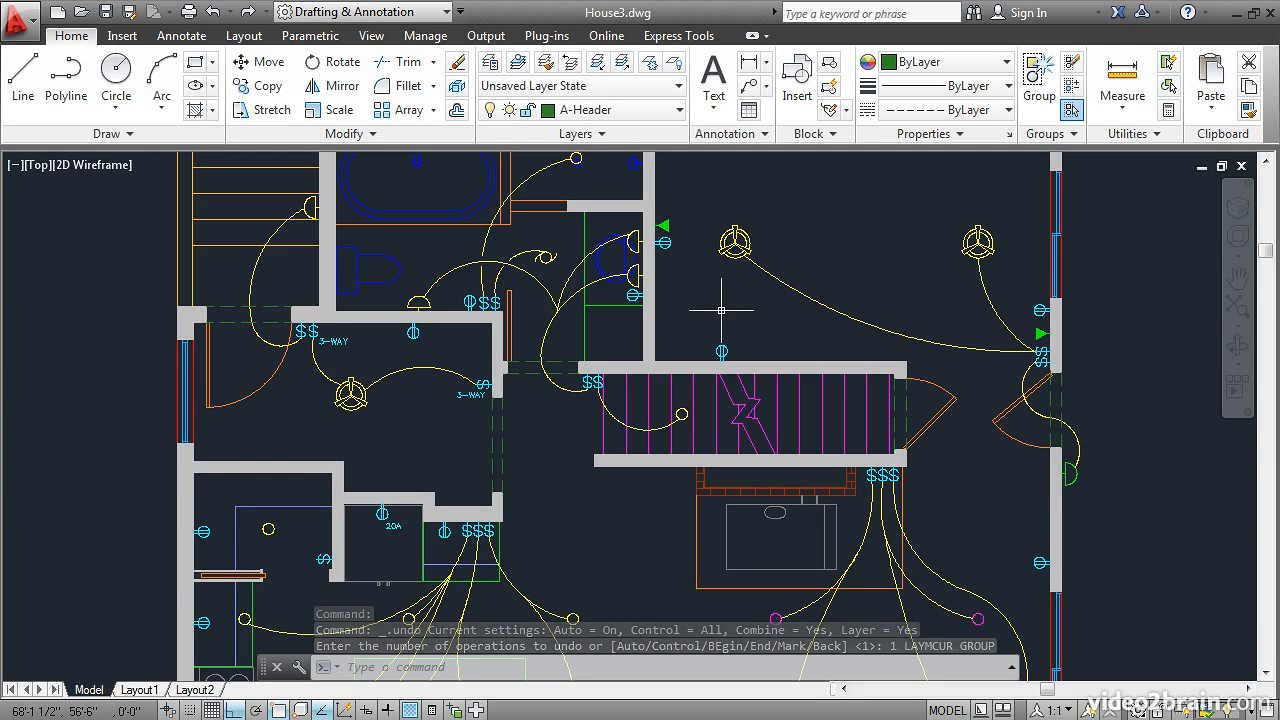
Step: Select the outlet above the staircase to check its layer, deselect it, and set E-Power as the current layer
{"action": "left_click", "coordinate": [721, 350]}
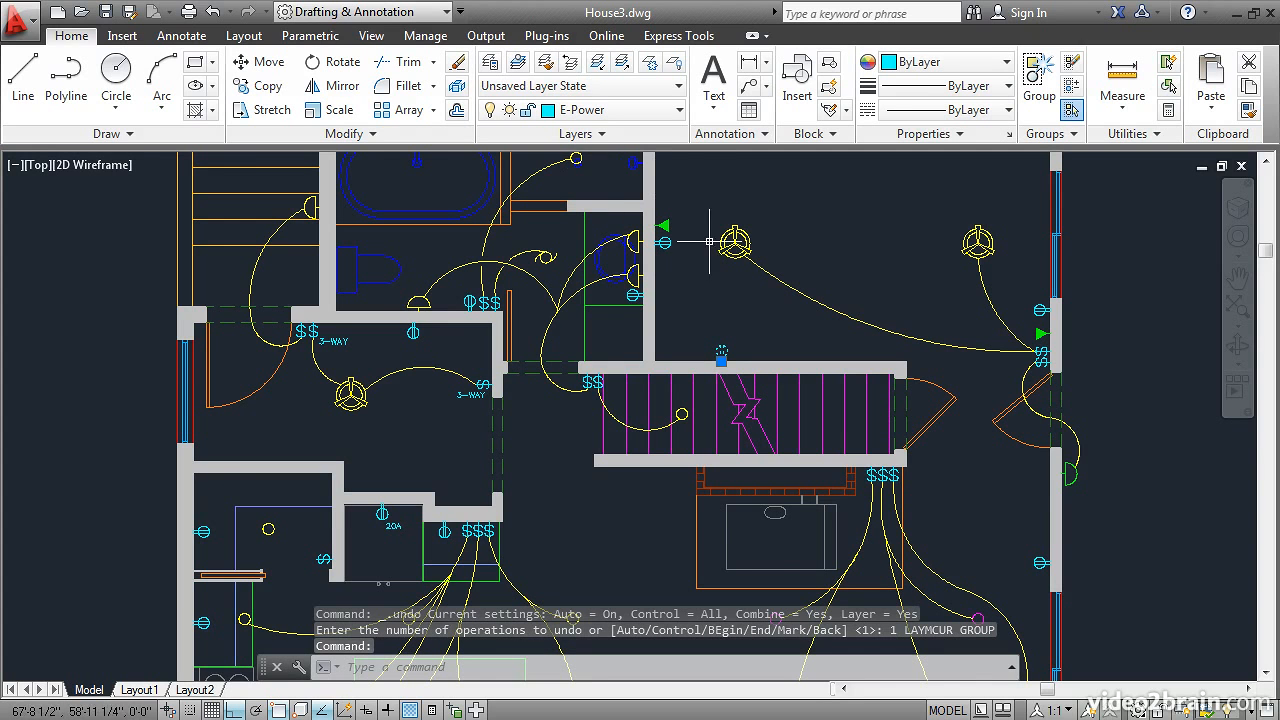
{"action": "key", "text": "Escape"}
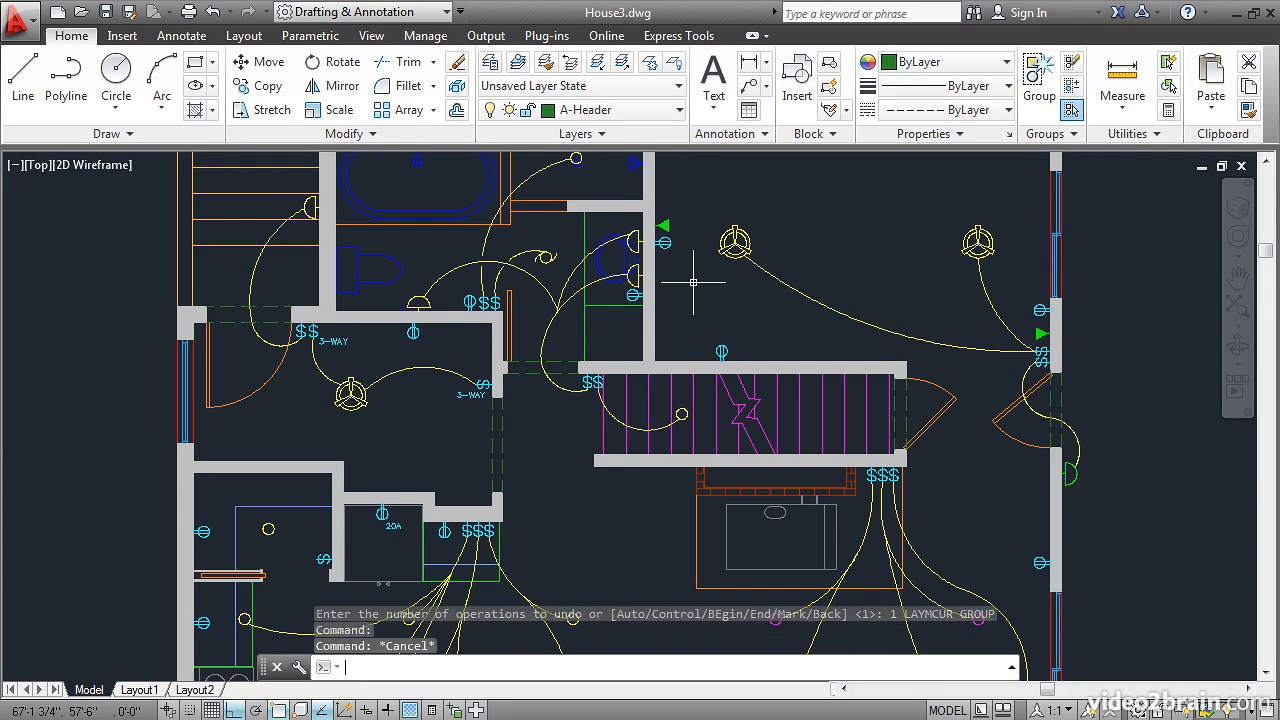
{"action": "left_click", "coordinate": [650, 112]}
{"action": "left_click_drag", "start_coordinate": [676, 225], "coordinate": [680, 285]}
{"action": "left_click", "coordinate": [586, 277]}
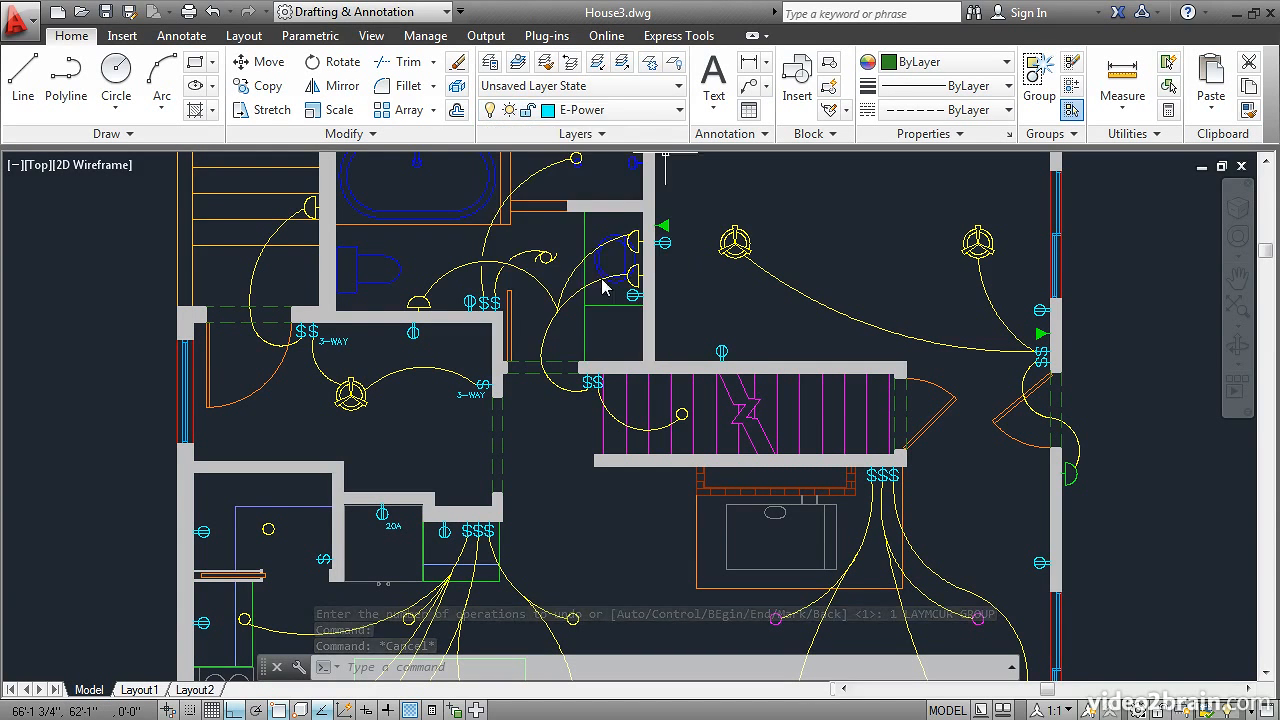
Step: Make the layer of the green triangular communication symbol beside the upper interior wall current using Make Object's Layer Current
{"action": "left_click", "coordinate": [518, 63]}
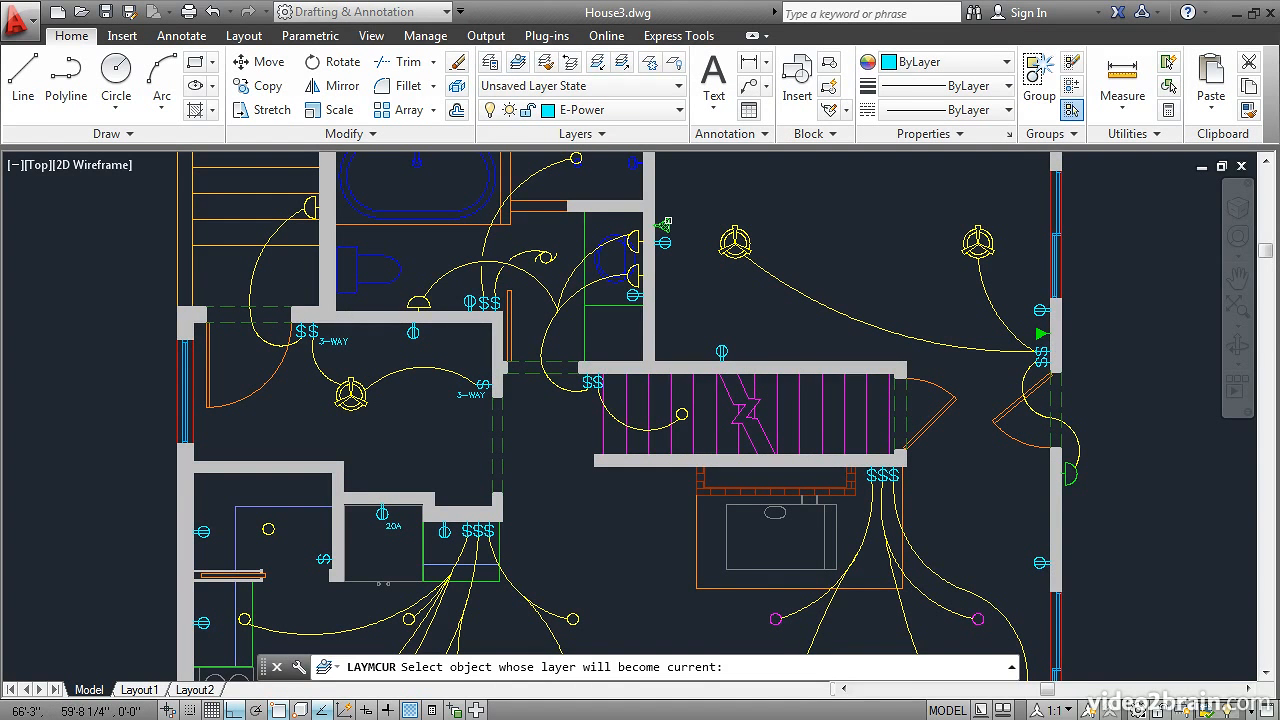
{"action": "left_click", "coordinate": [664, 225]}
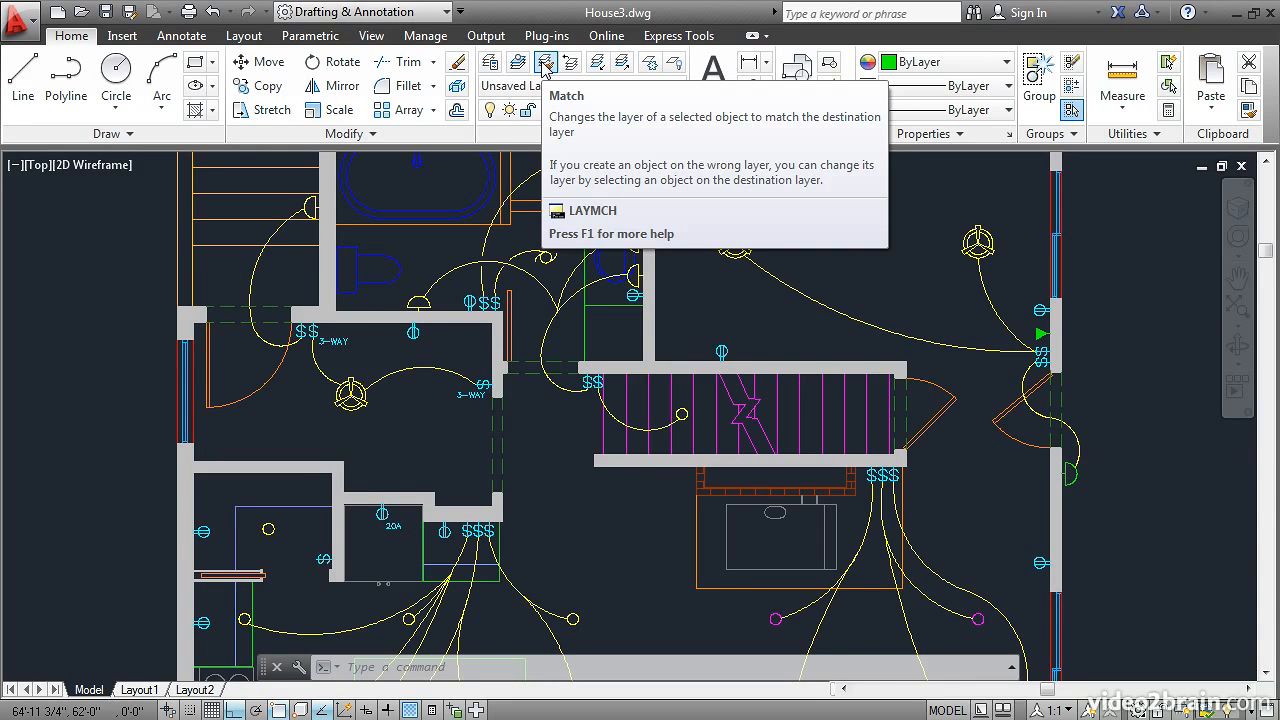
Step: Match the green exterior light fixture outside the right-hand door to the layer of the yellow ceiling fan in the upper-right room
{"action": "left_click", "coordinate": [545, 64]}
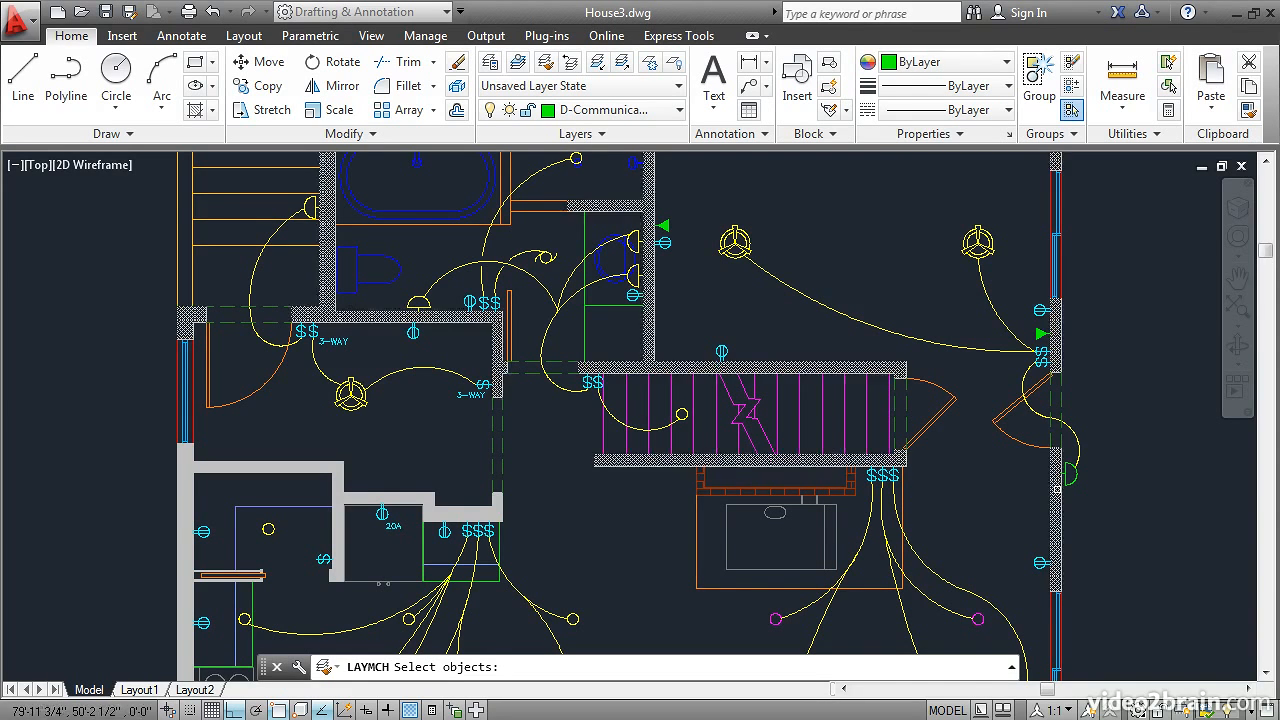
{"action": "left_click", "coordinate": [1070, 478]}
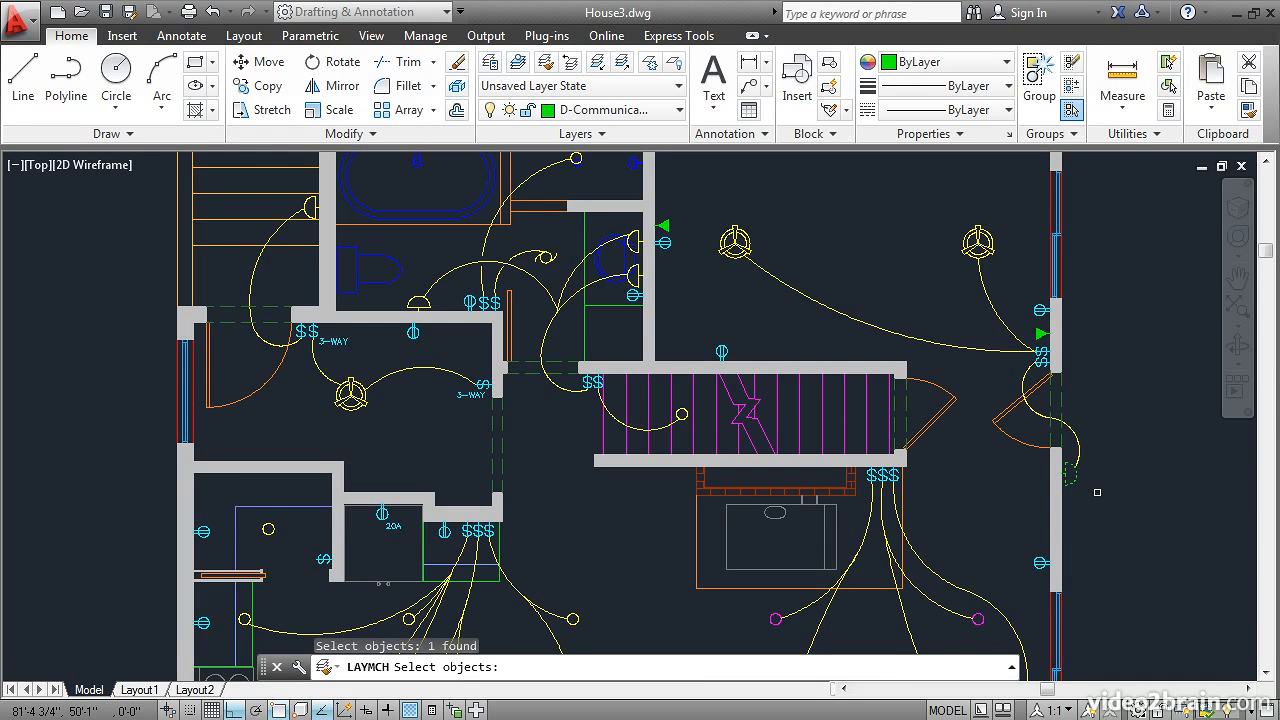
{"action": "key", "text": "Return"}
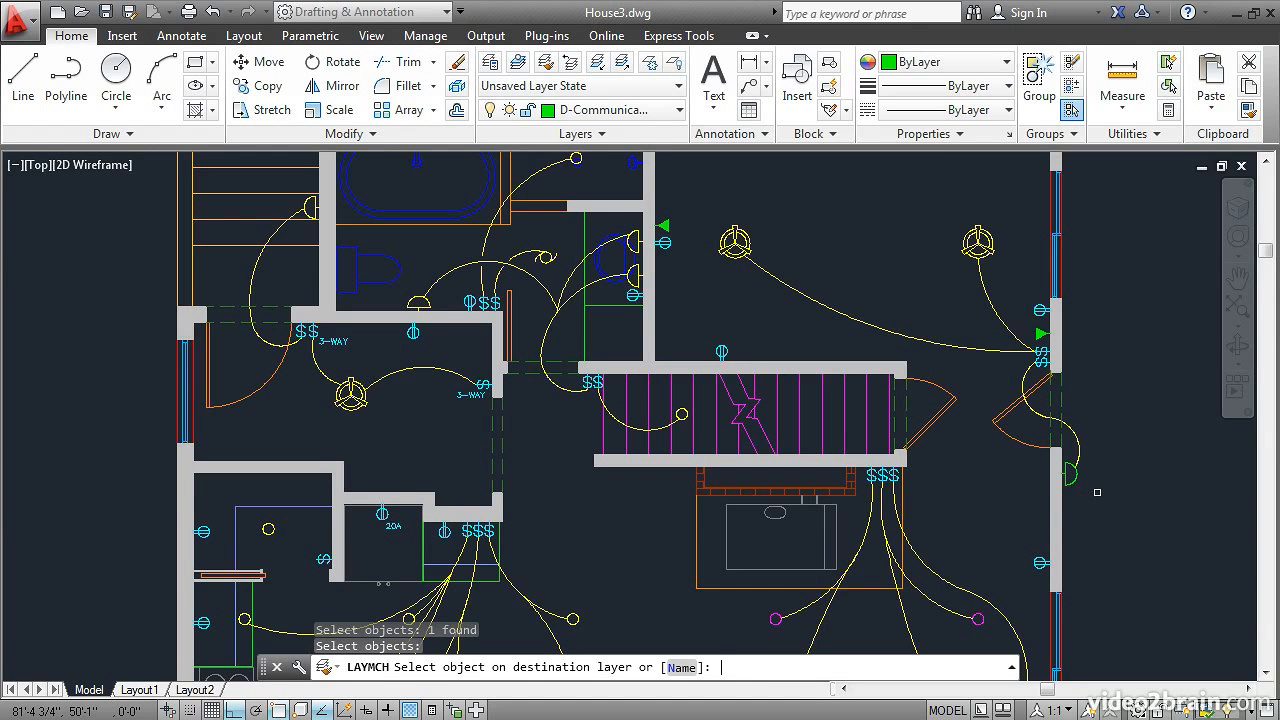
{"action": "left_click", "coordinate": [978, 243]}
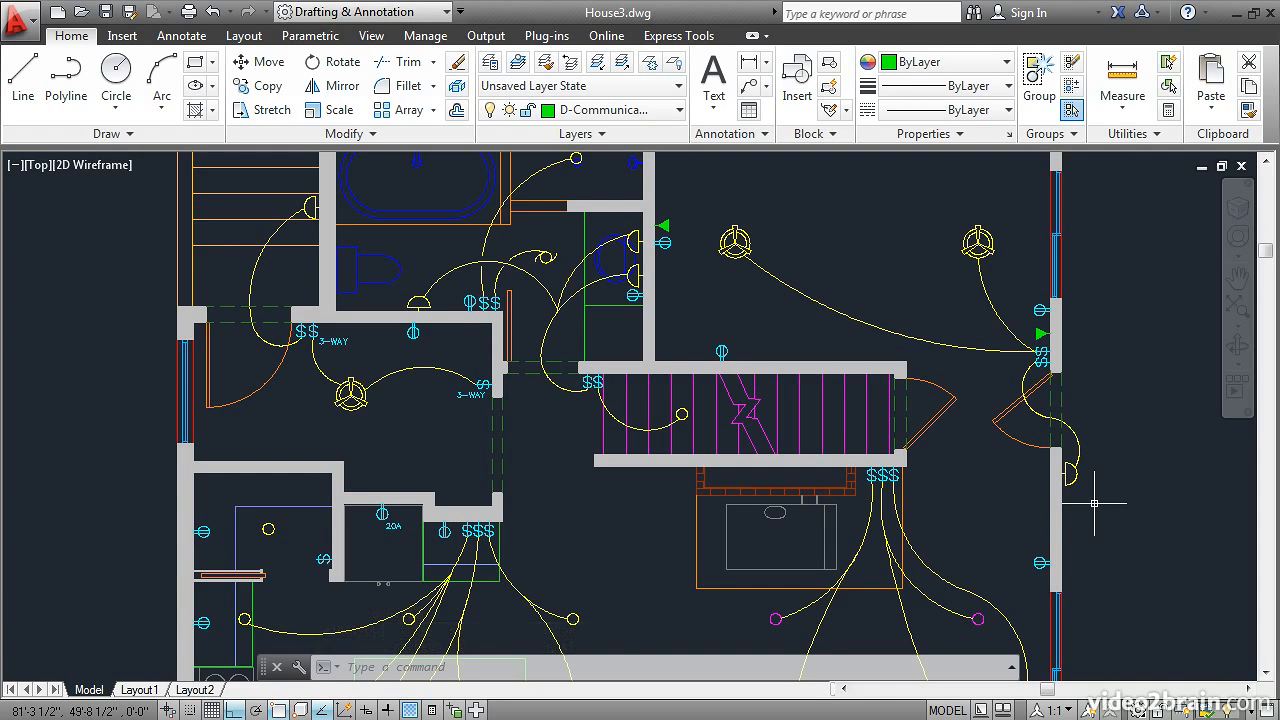
Step: Revert the last two current-layer changes with Layer Previous
{"action": "left_click", "coordinate": [569, 64]}
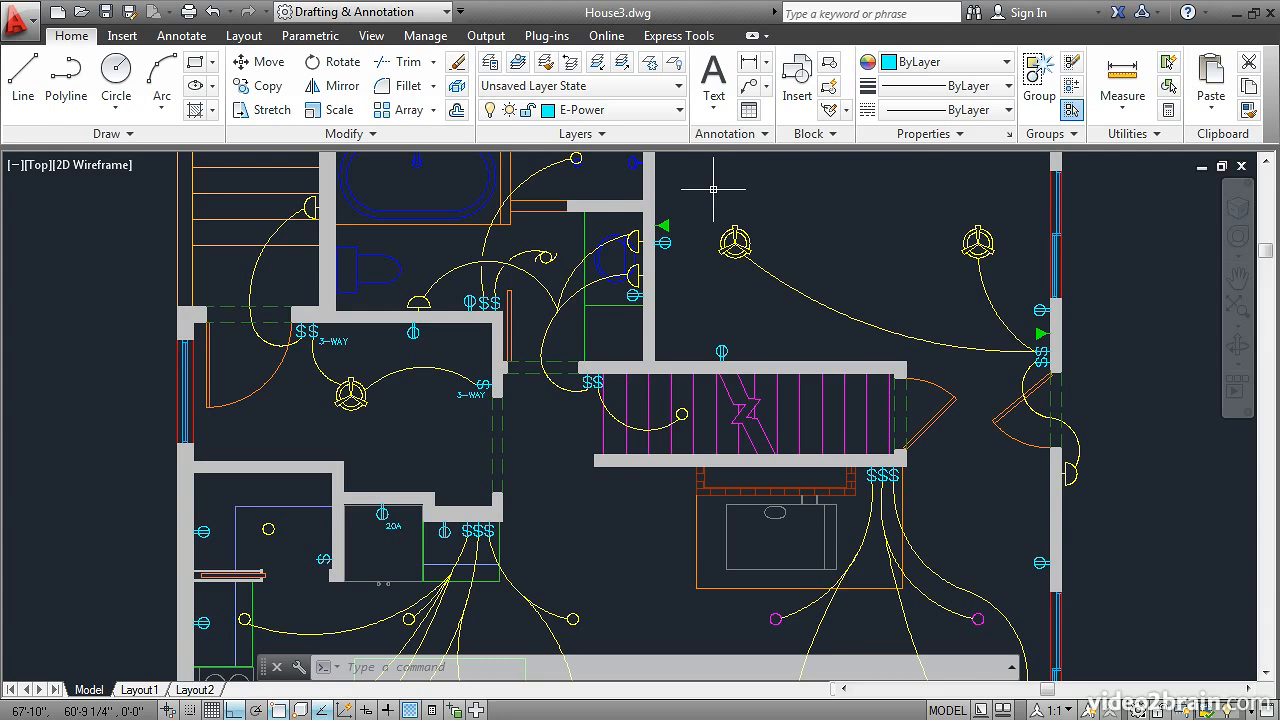
{"action": "left_click", "coordinate": [571, 64]}
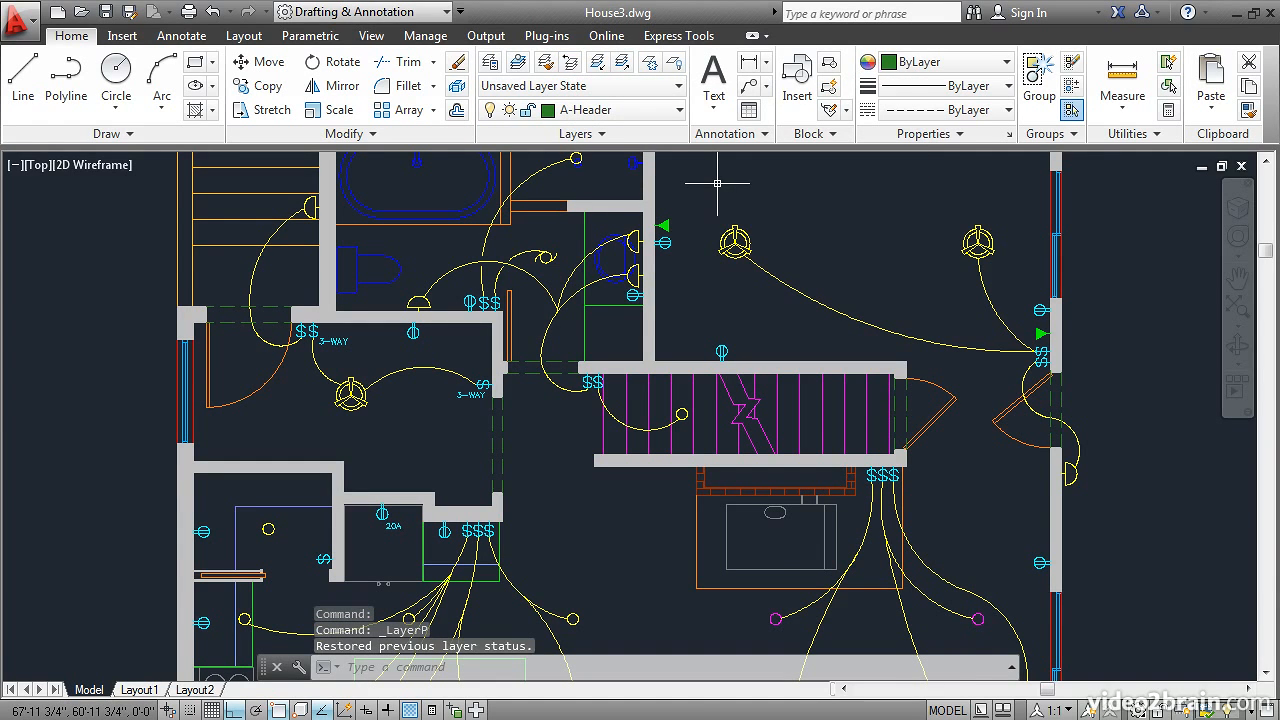
Step: Isolate the layers of the yellow wiring arc, the cyan outlet and the green communication symbol near the right exterior wall
{"action": "left_click", "coordinate": [597, 63]}
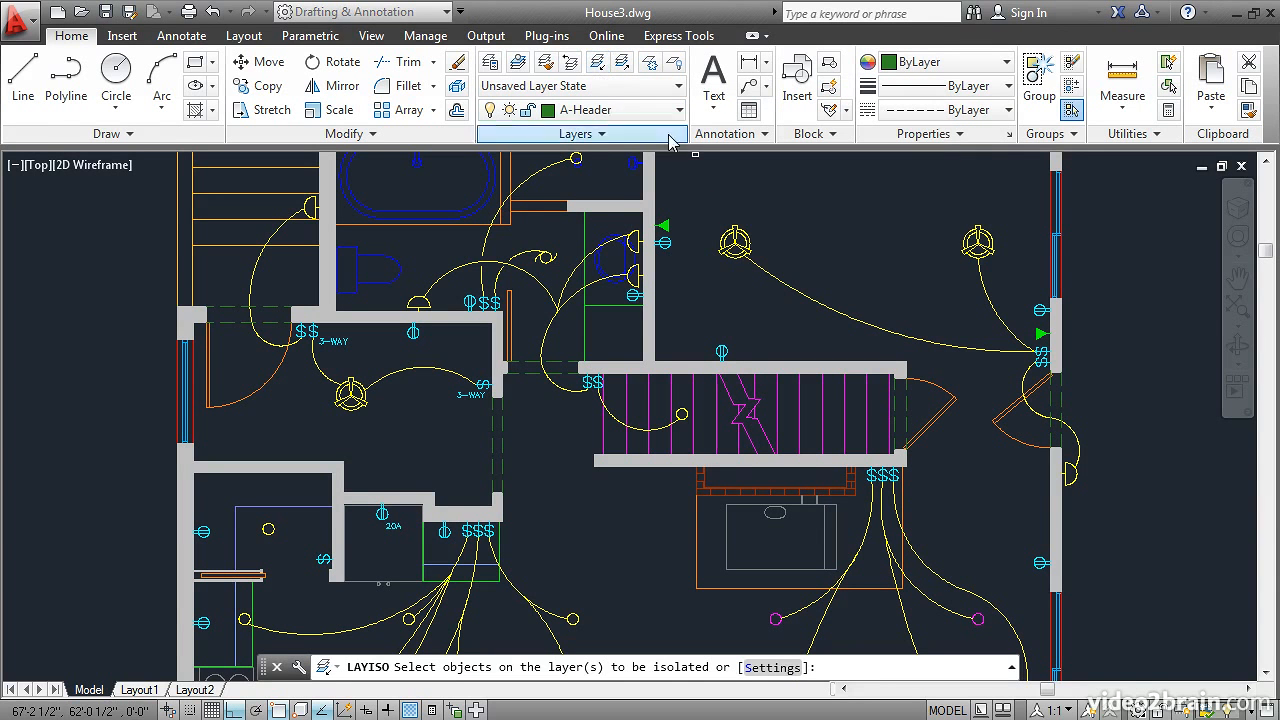
{"action": "left_click", "coordinate": [1022, 318]}
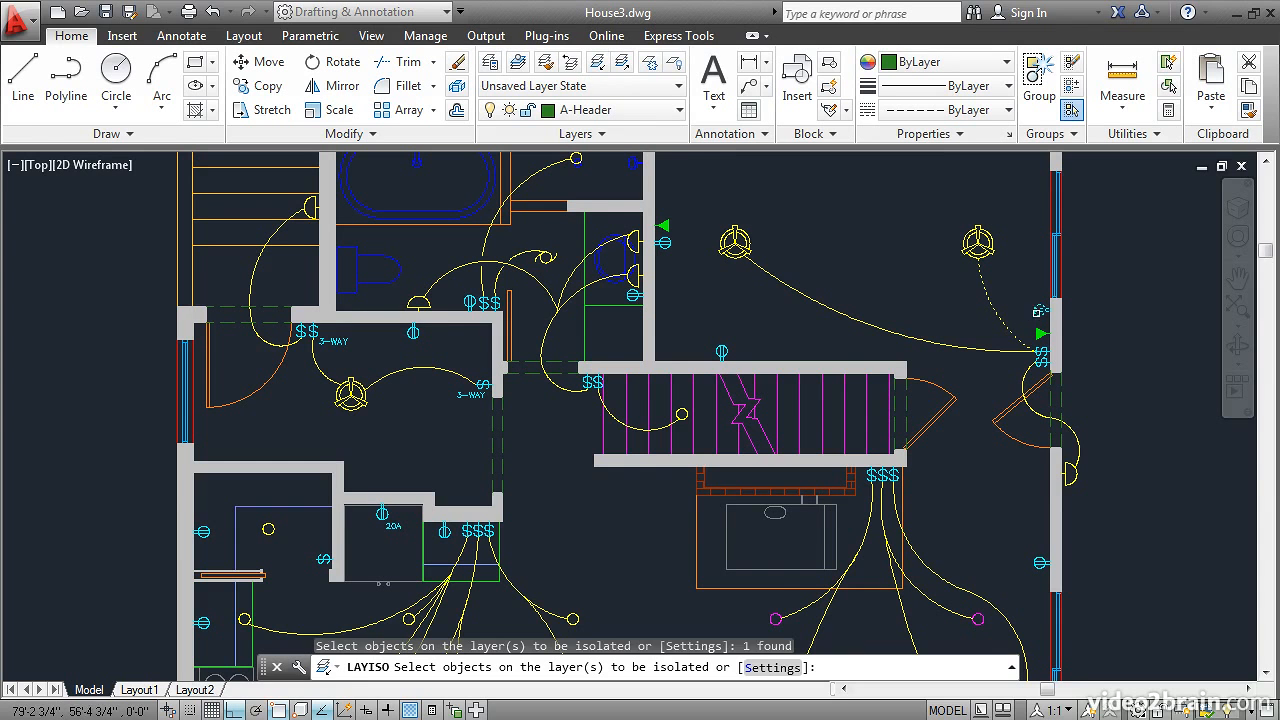
{"action": "left_click", "coordinate": [1040, 310]}
{"action": "left_click", "coordinate": [1040, 334]}
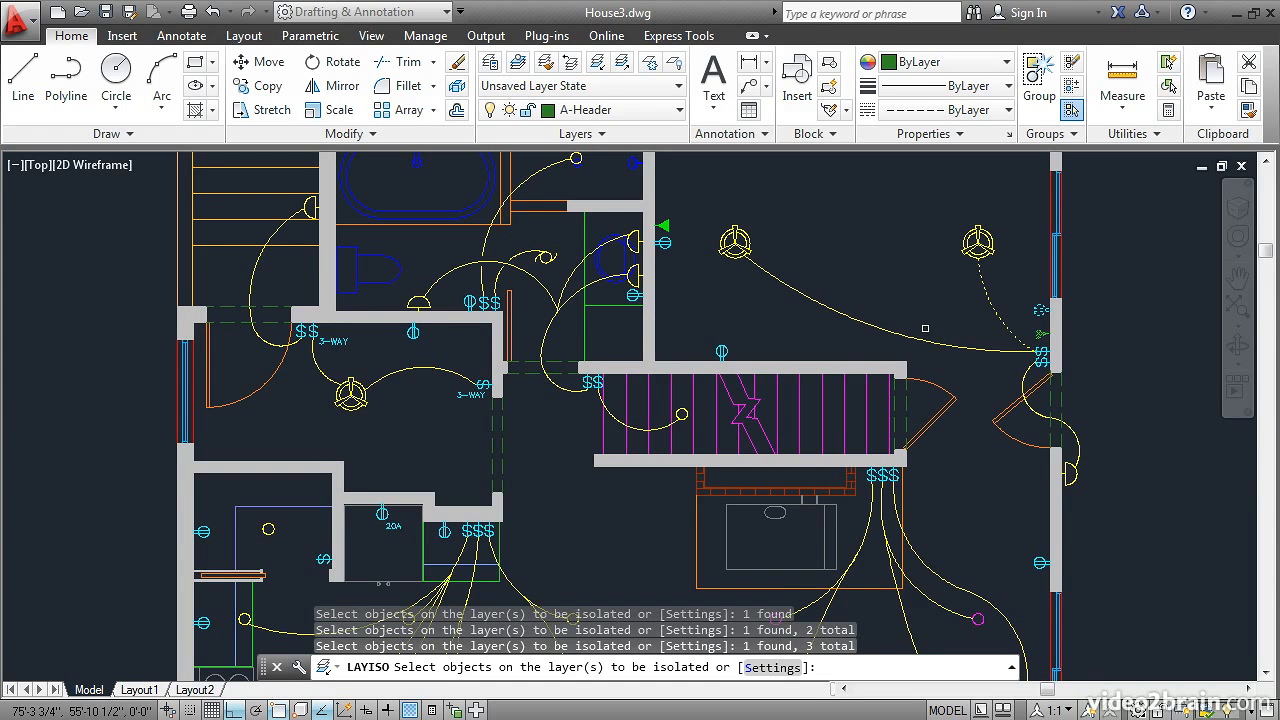
{"action": "key", "text": "Return"}
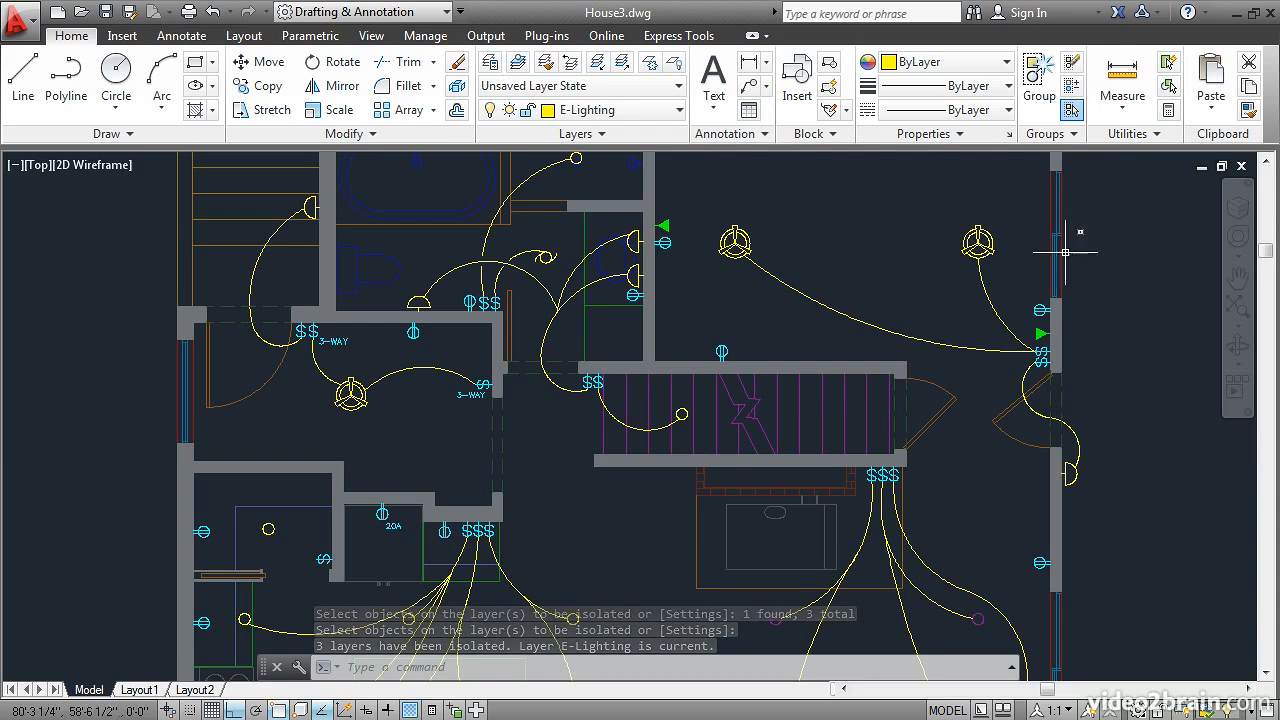
Step: Check the layers' lock states in the Layer Properties Manager, close it, and unisolate the layers
{"action": "mouse_move", "coordinate": [1061, 307]}
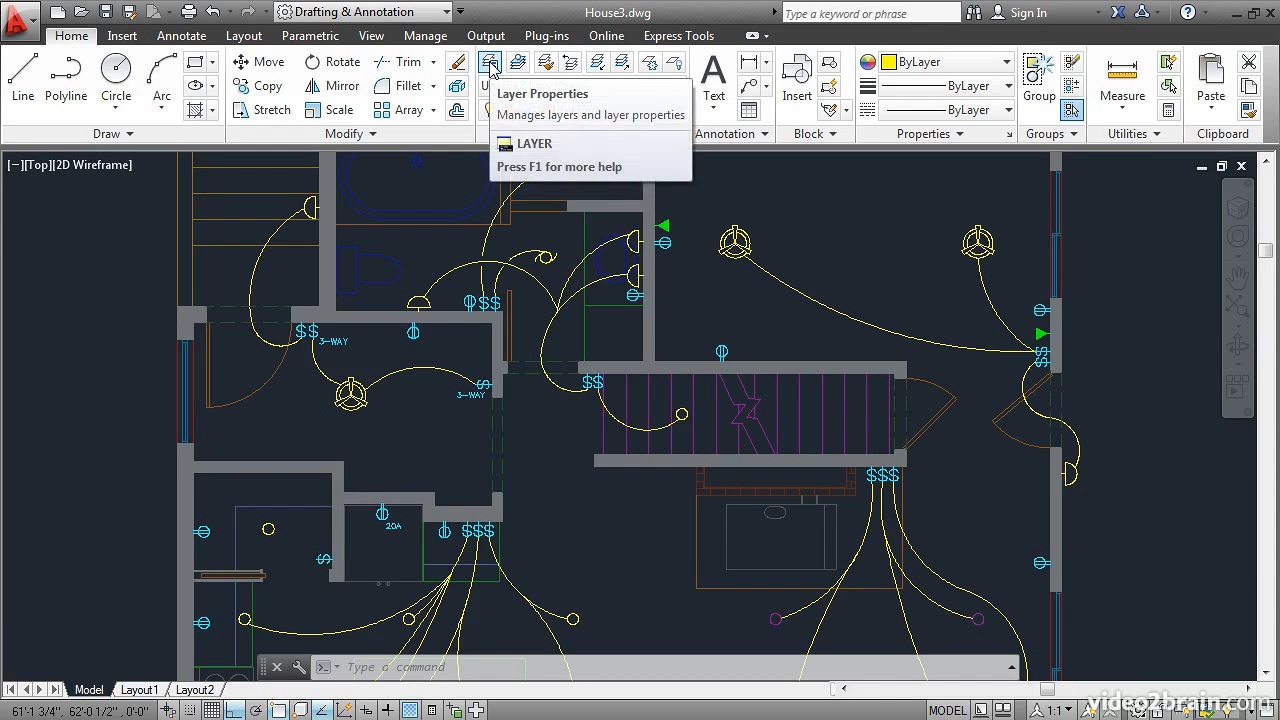
{"action": "left_click", "coordinate": [490, 65]}
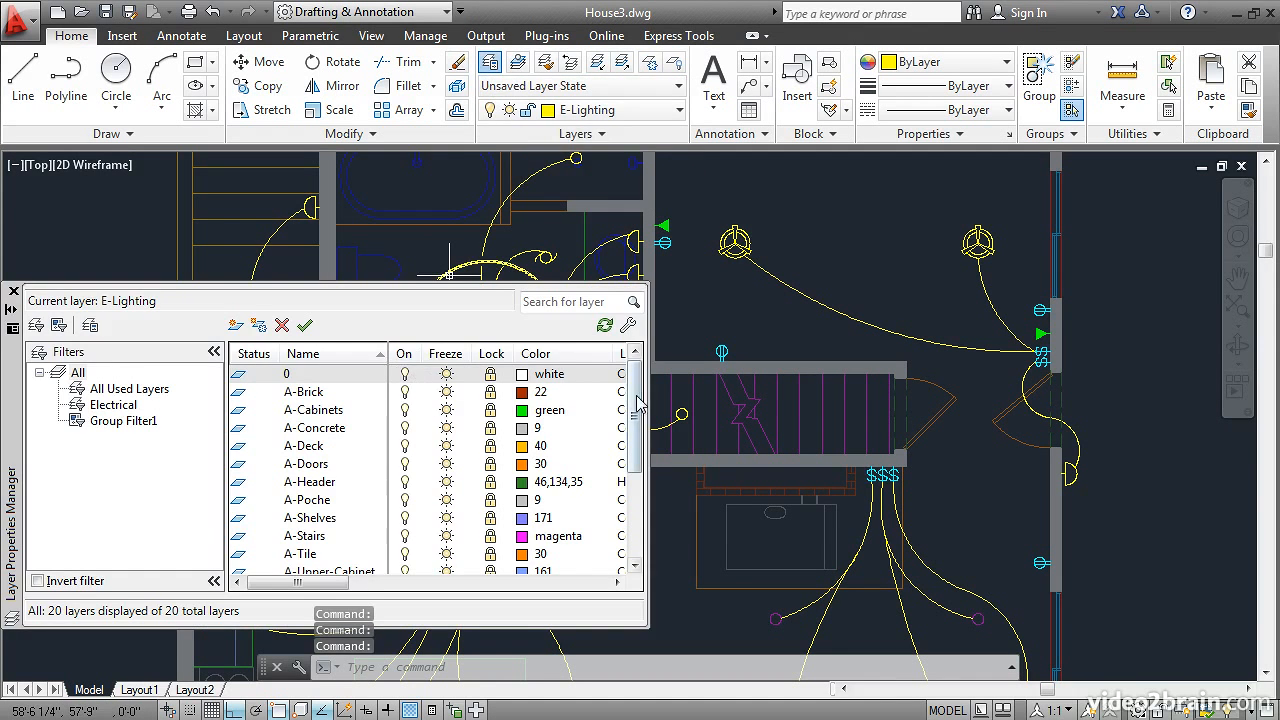
{"action": "left_click_drag", "start_coordinate": [636, 397], "coordinate": [640, 482]}
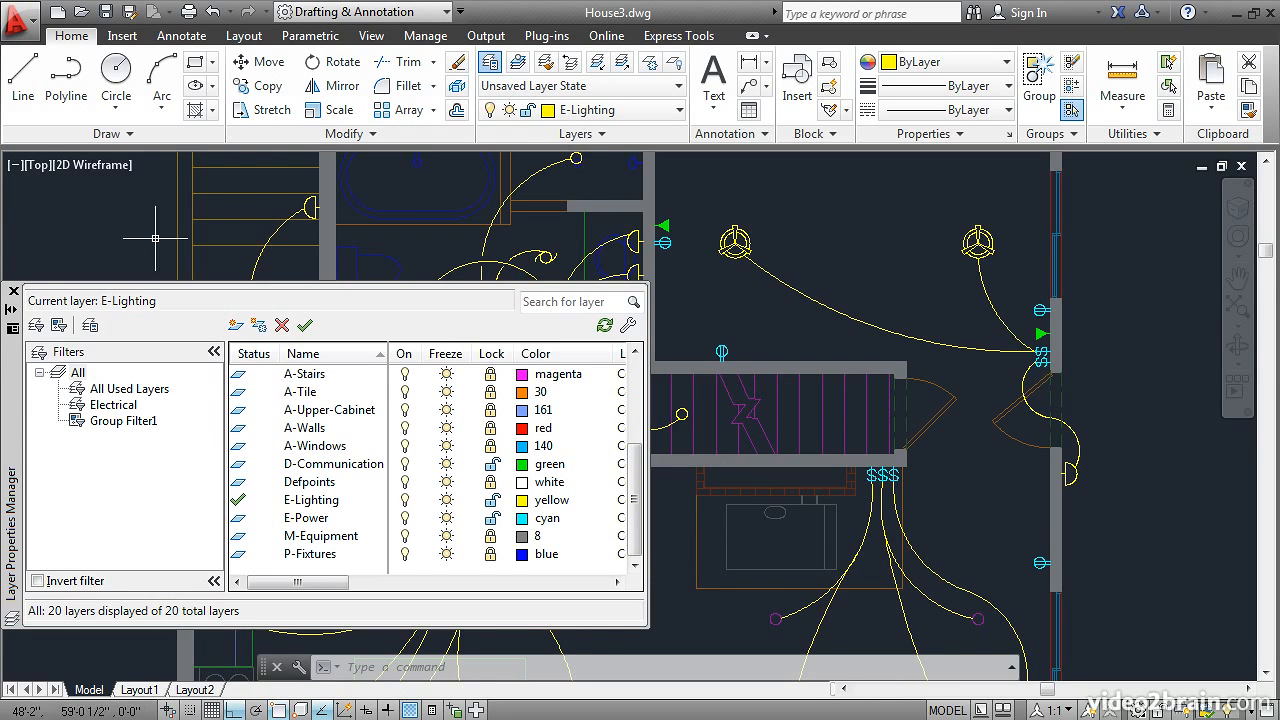
{"action": "left_click", "coordinate": [13, 291]}
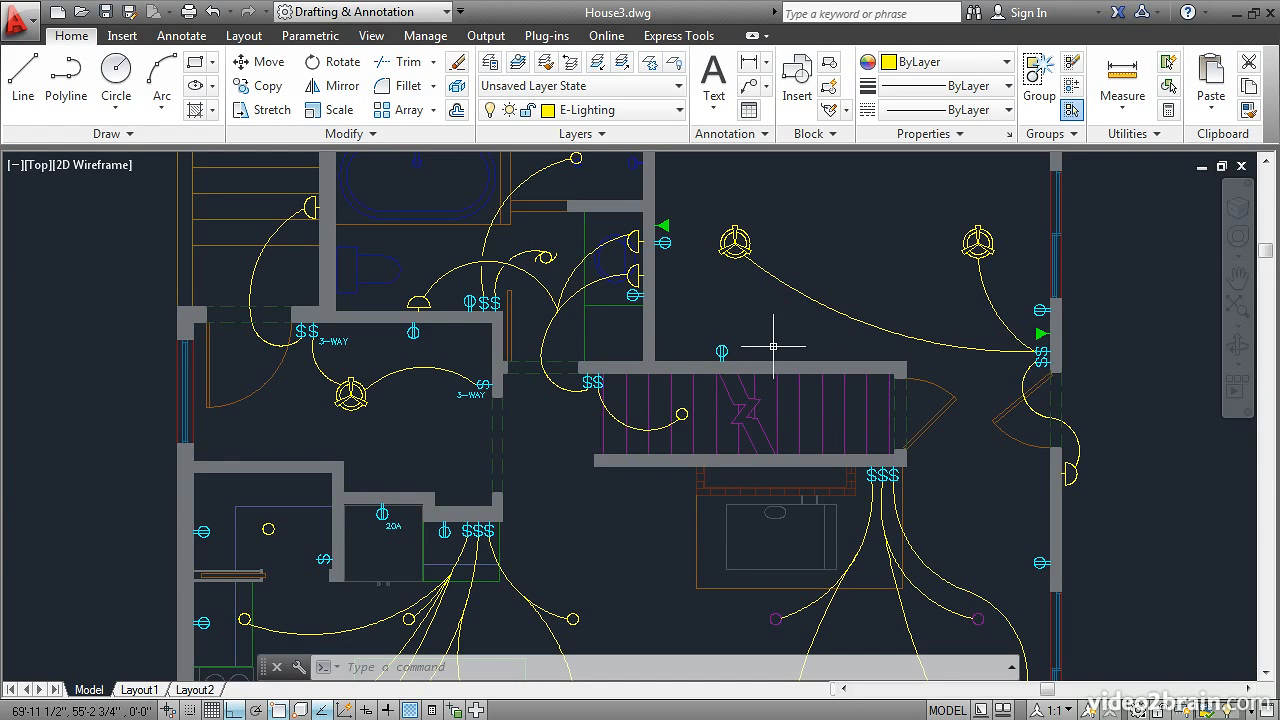
{"action": "left_click", "coordinate": [621, 65]}
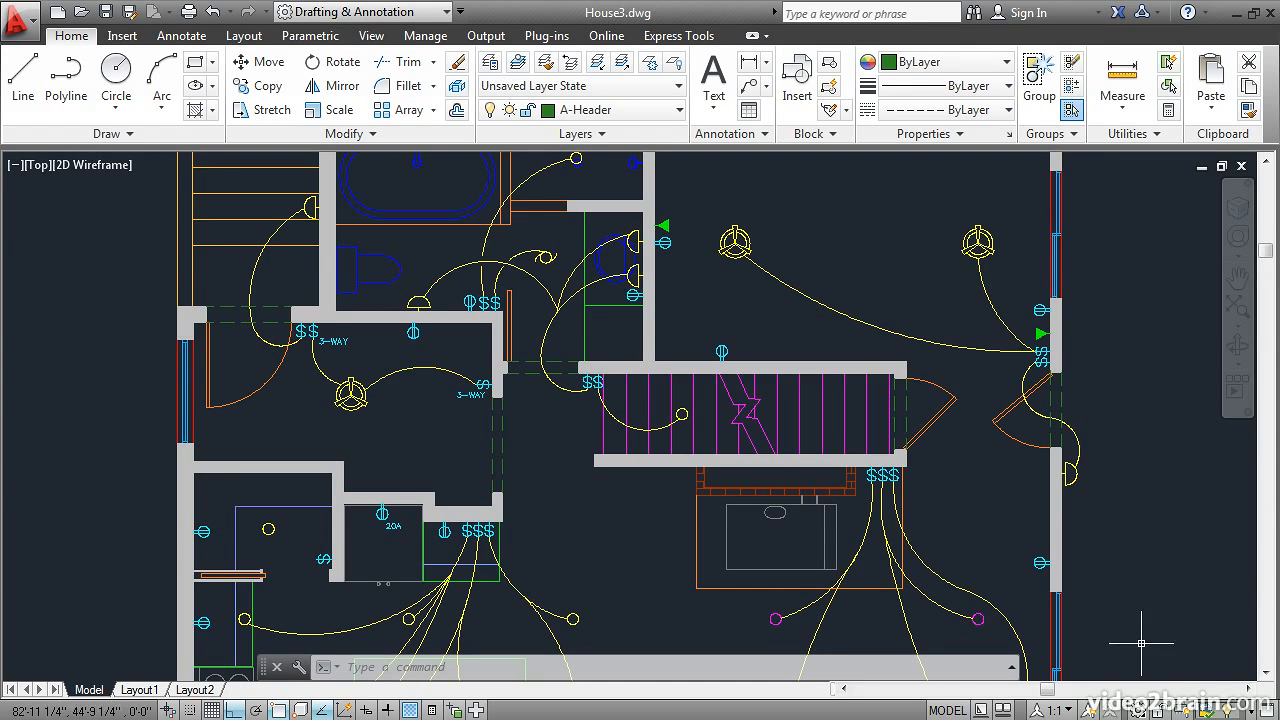
Step: Isolate the objects inside a selection window around the upper-right room, including both ceiling fans, their wiring and the outlets
{"action": "left_click", "coordinate": [1228, 709]}
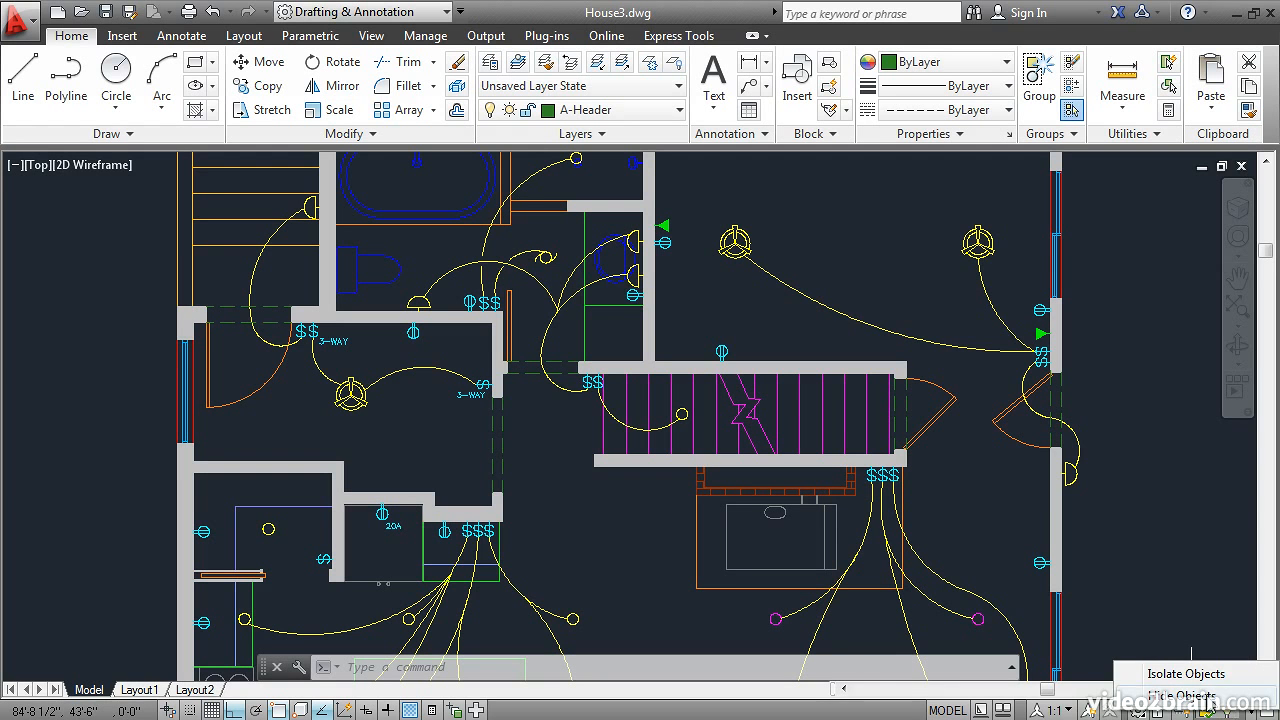
{"action": "left_click", "coordinate": [1203, 678]}
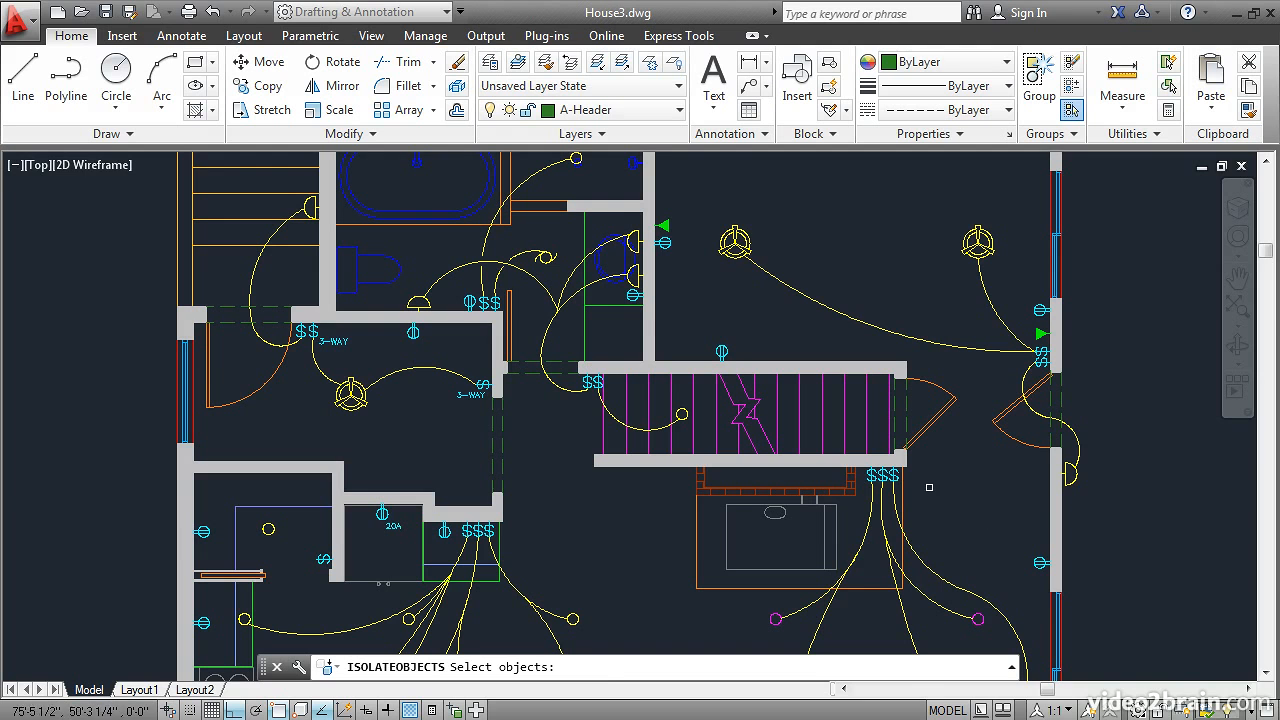
{"action": "left_click", "coordinate": [691, 183]}
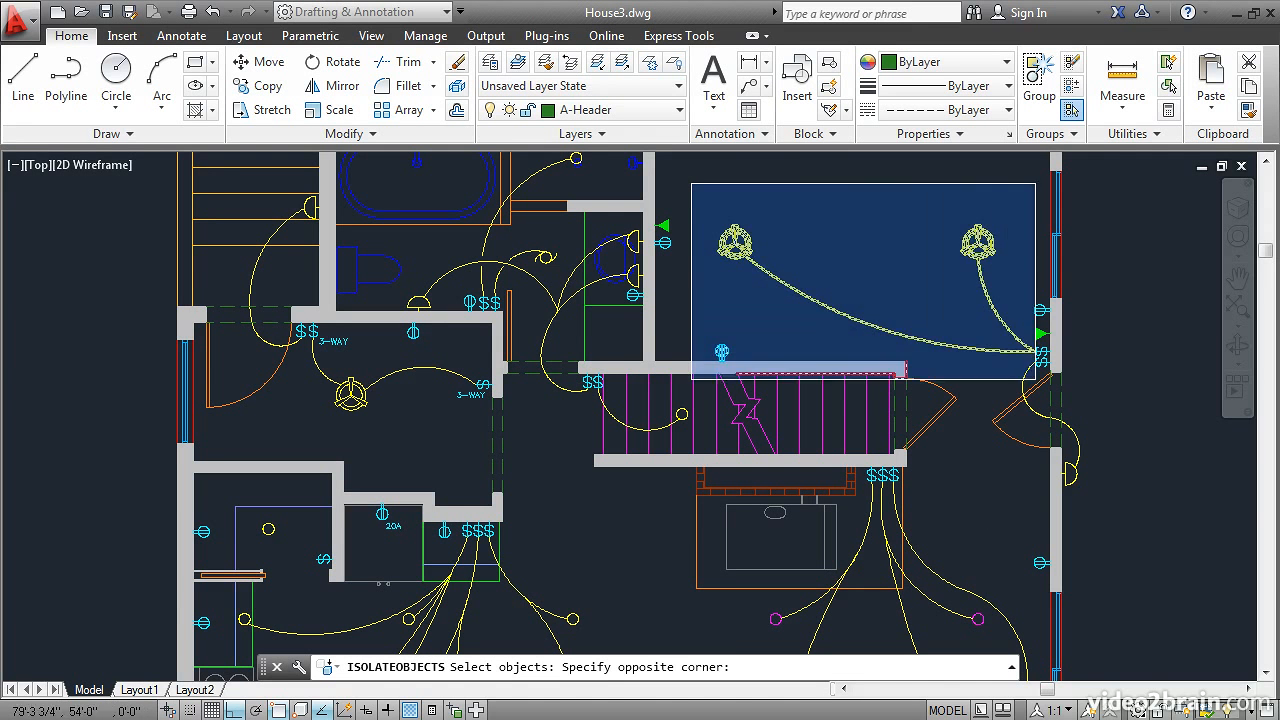
{"action": "left_click", "coordinate": [1096, 407]}
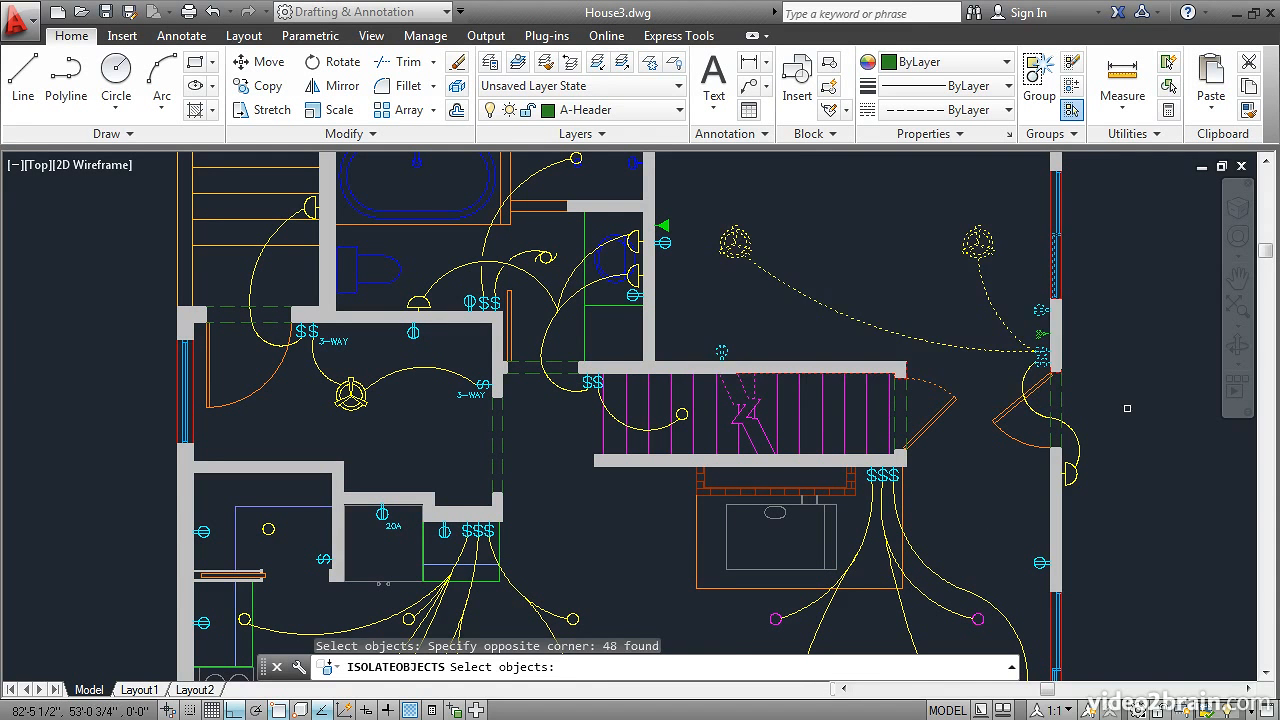
{"action": "key", "text": "Return"}
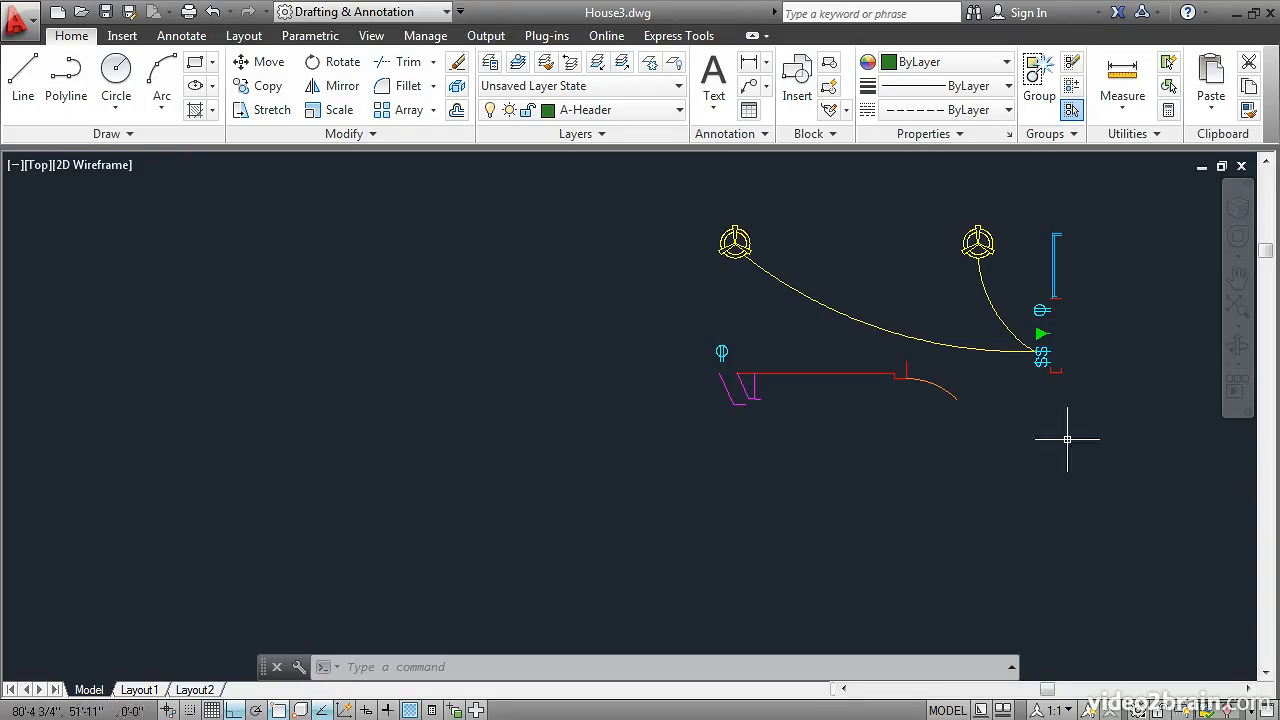
Step: Narrow the isolation to the two ceiling fans, their wiring, the switches, and the adjacent outlet and communication symbol using Isolate Additional Objects
{"action": "left_click", "coordinate": [1229, 709]}
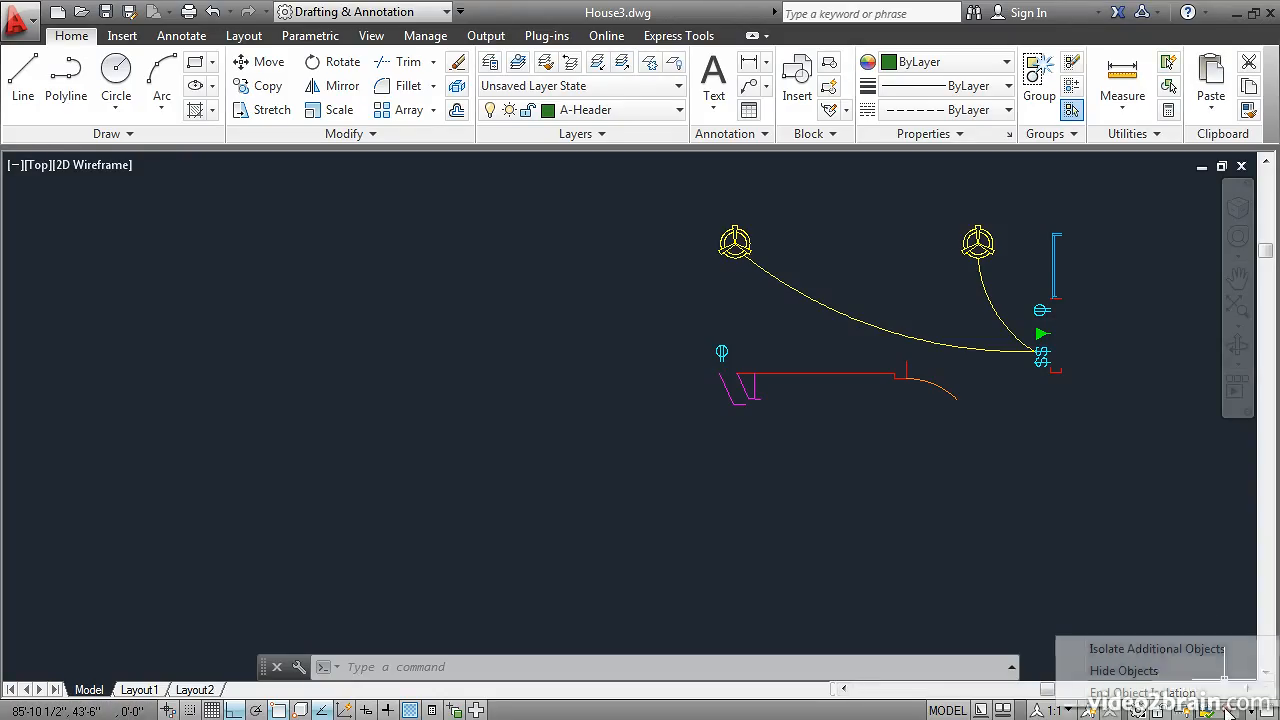
{"action": "left_click", "coordinate": [1157, 649]}
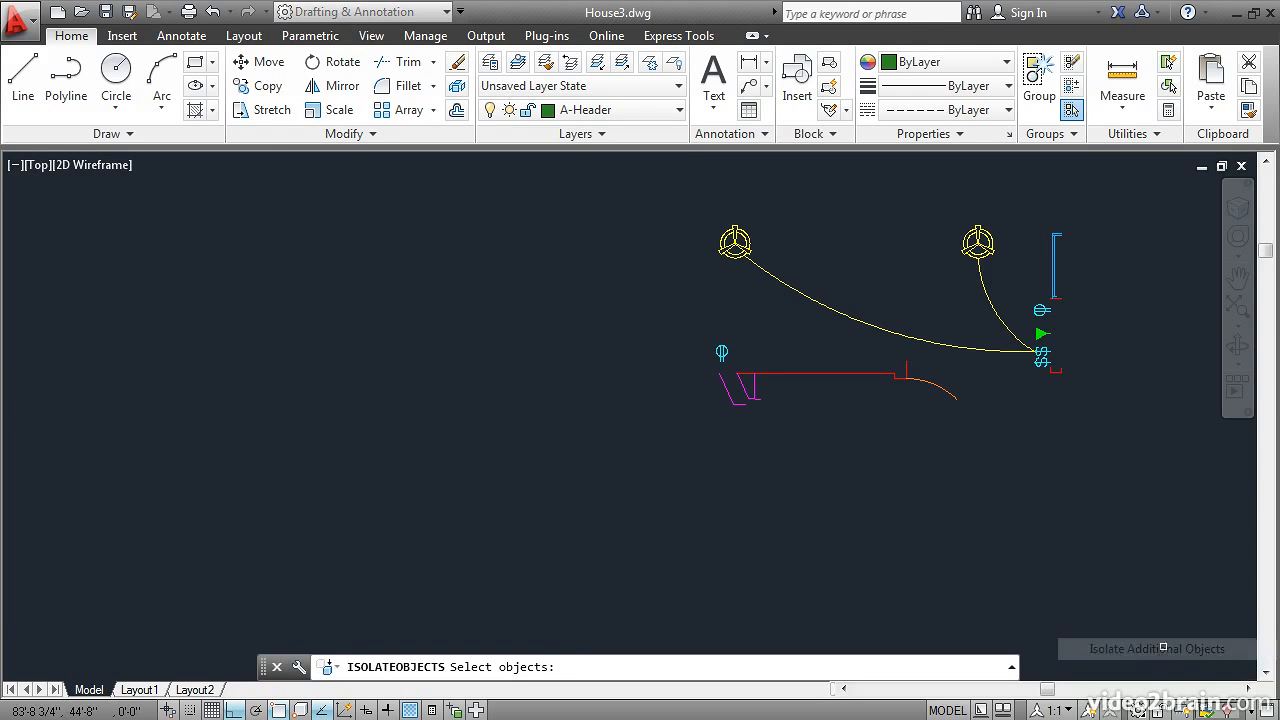
{"action": "left_click", "coordinate": [1036, 380]}
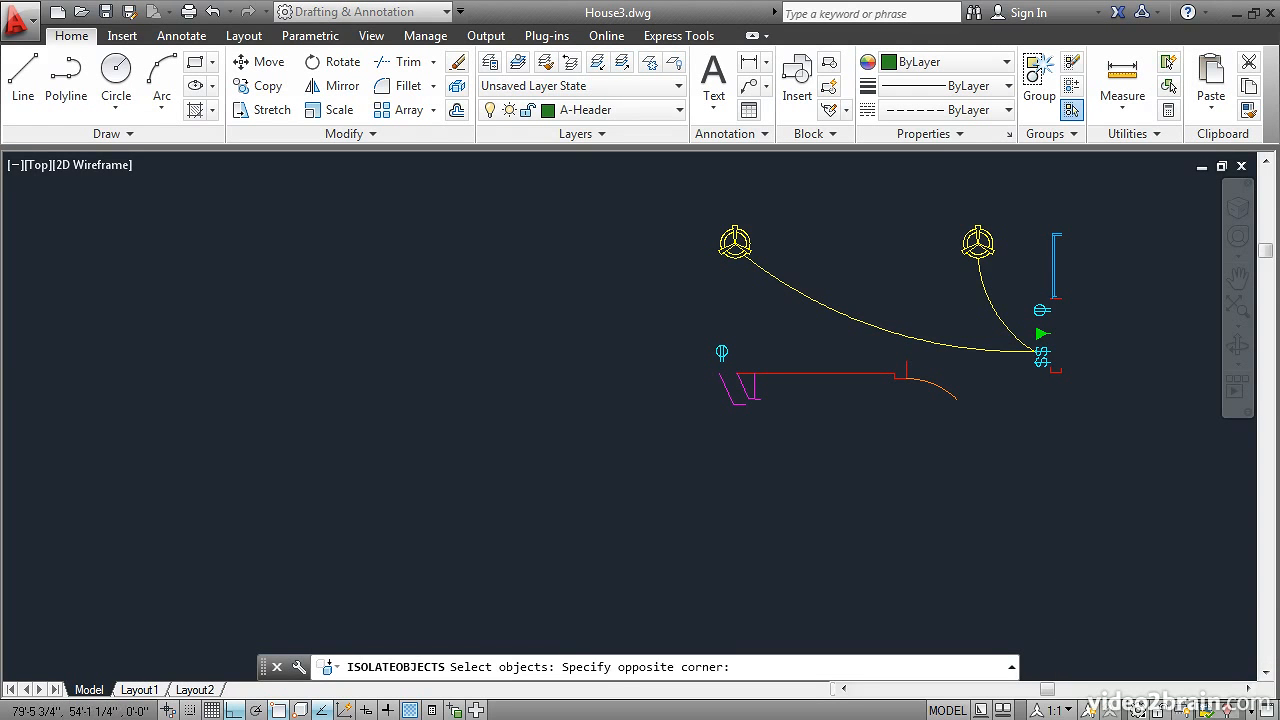
{"action": "left_click", "coordinate": [986, 281]}
{"action": "left_click", "coordinate": [1012, 280]}
{"action": "left_click", "coordinate": [696, 208]}
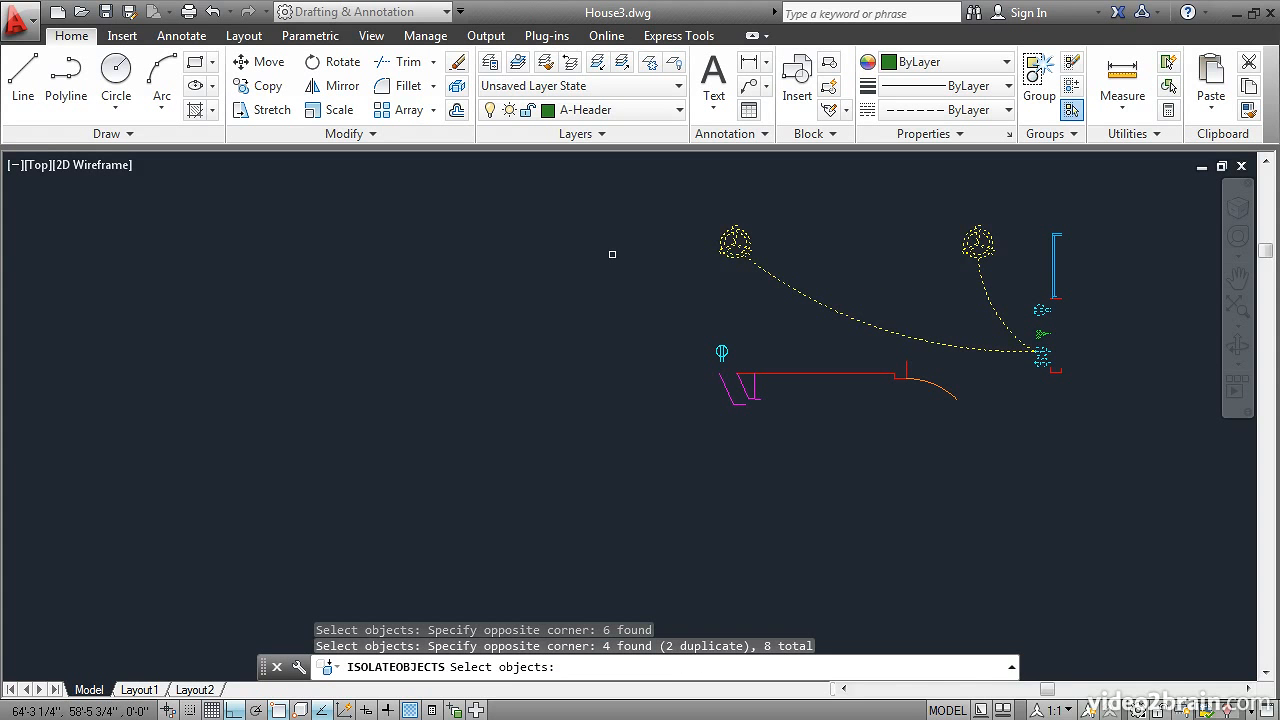
{"action": "key", "text": "Return"}
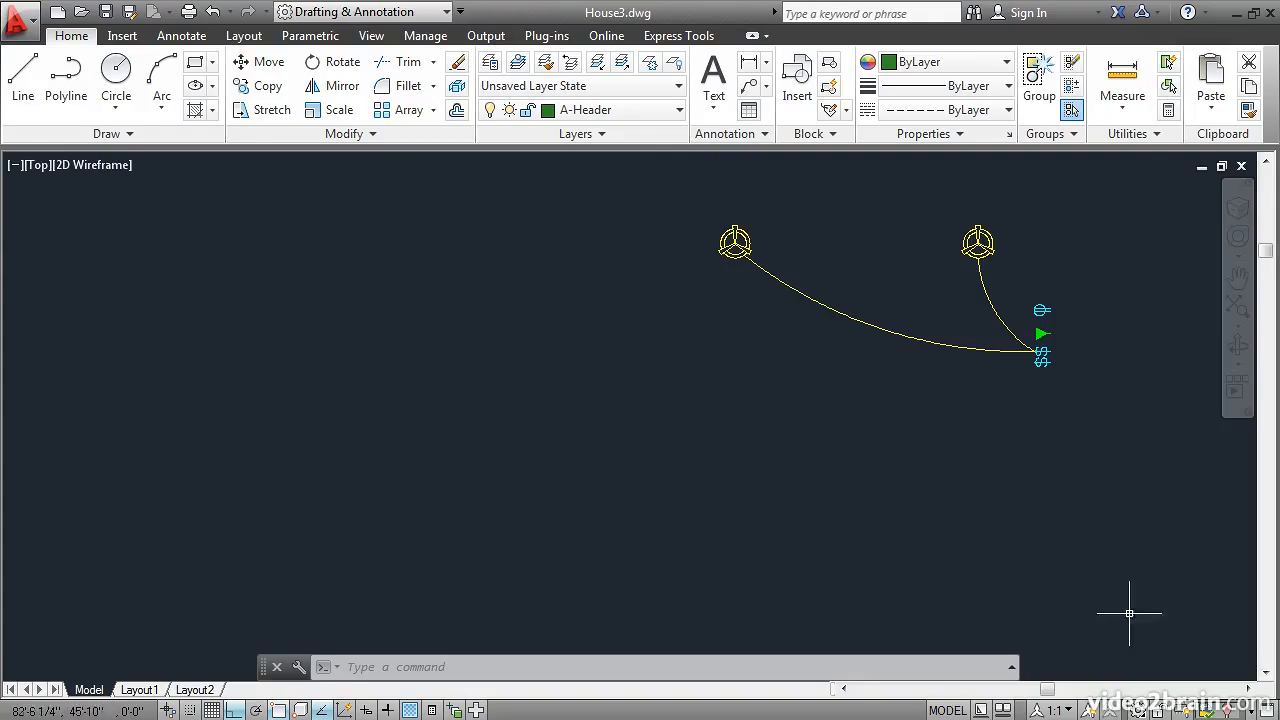
Step: End the object isolation so the complete house electrical plan is displayed
{"action": "left_click", "coordinate": [1228, 708]}
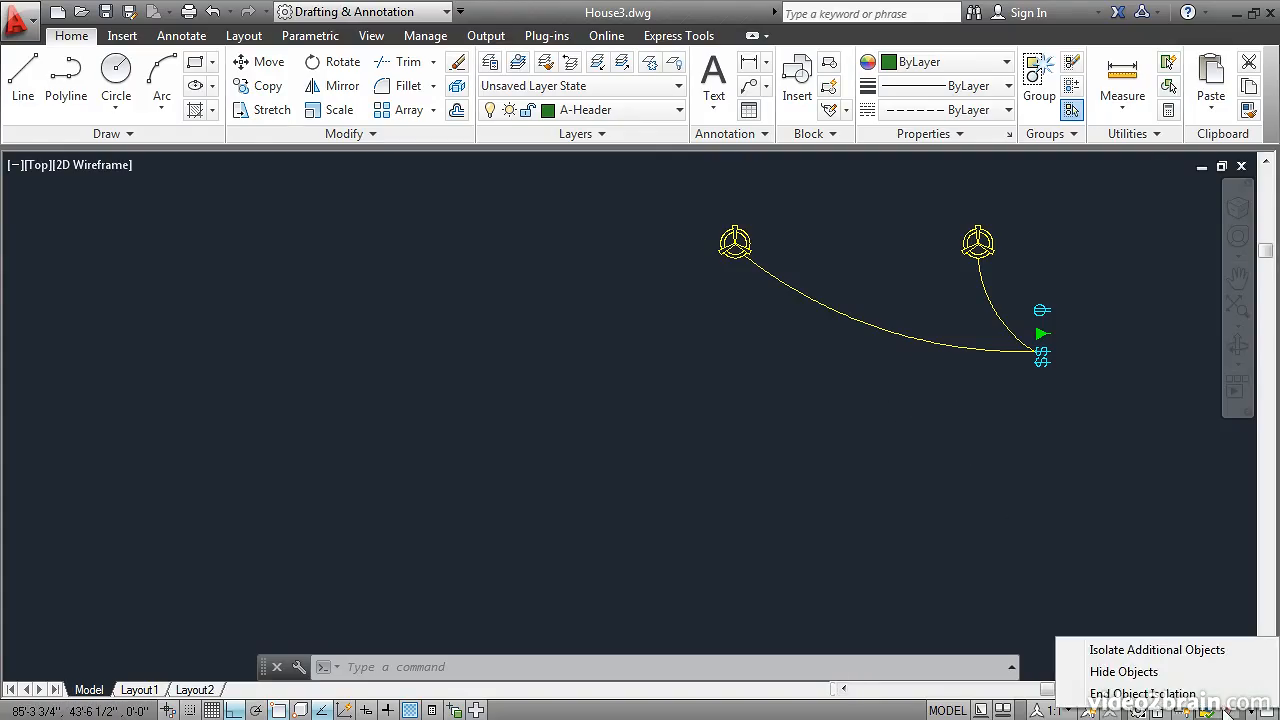
{"action": "left_click", "coordinate": [1143, 693]}
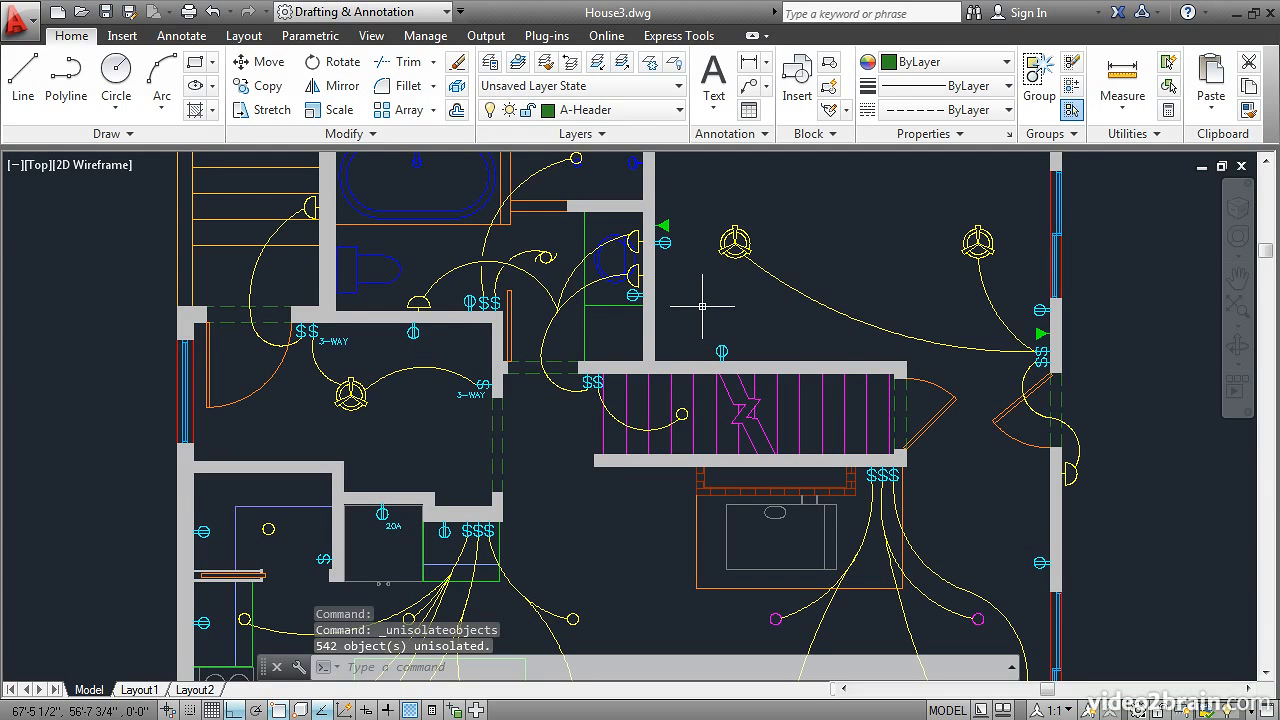
Step: Freeze the layer of the right ceiling fan in the upper-right room, and turn off the layer of the cyan outlet on that room's left wall
{"action": "left_click", "coordinate": [649, 66]}
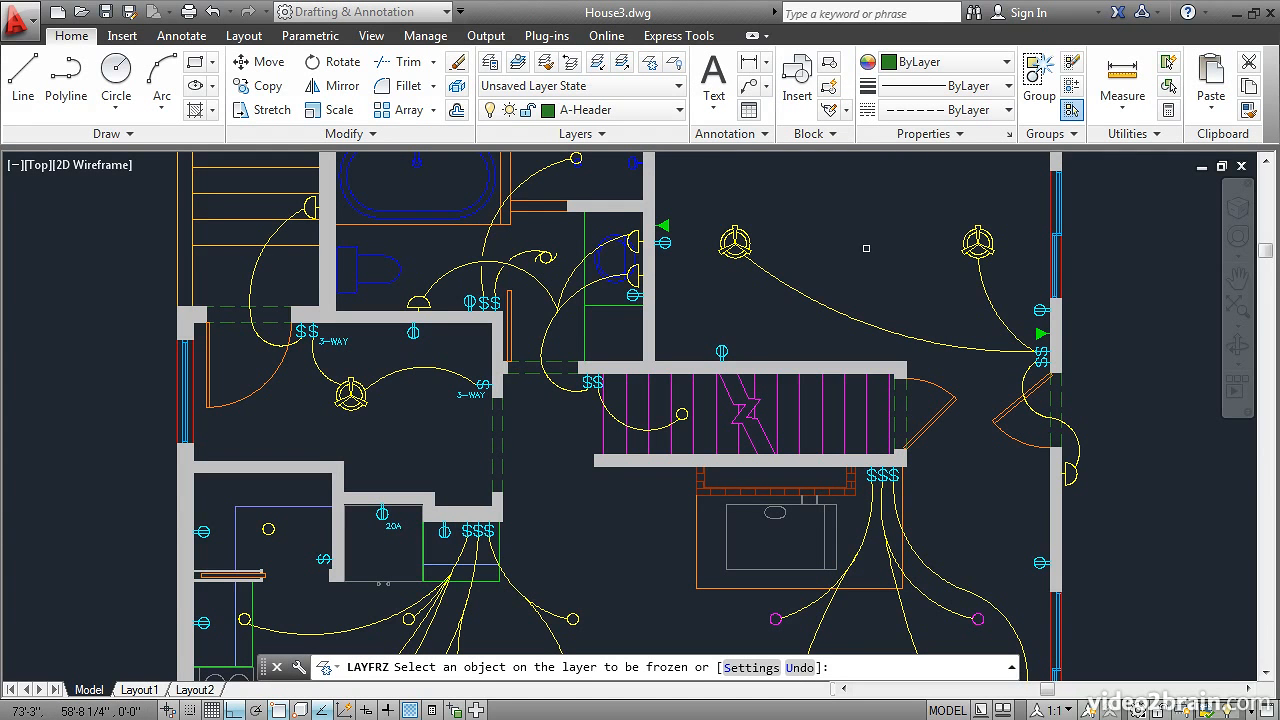
{"action": "left_click", "coordinate": [978, 243]}
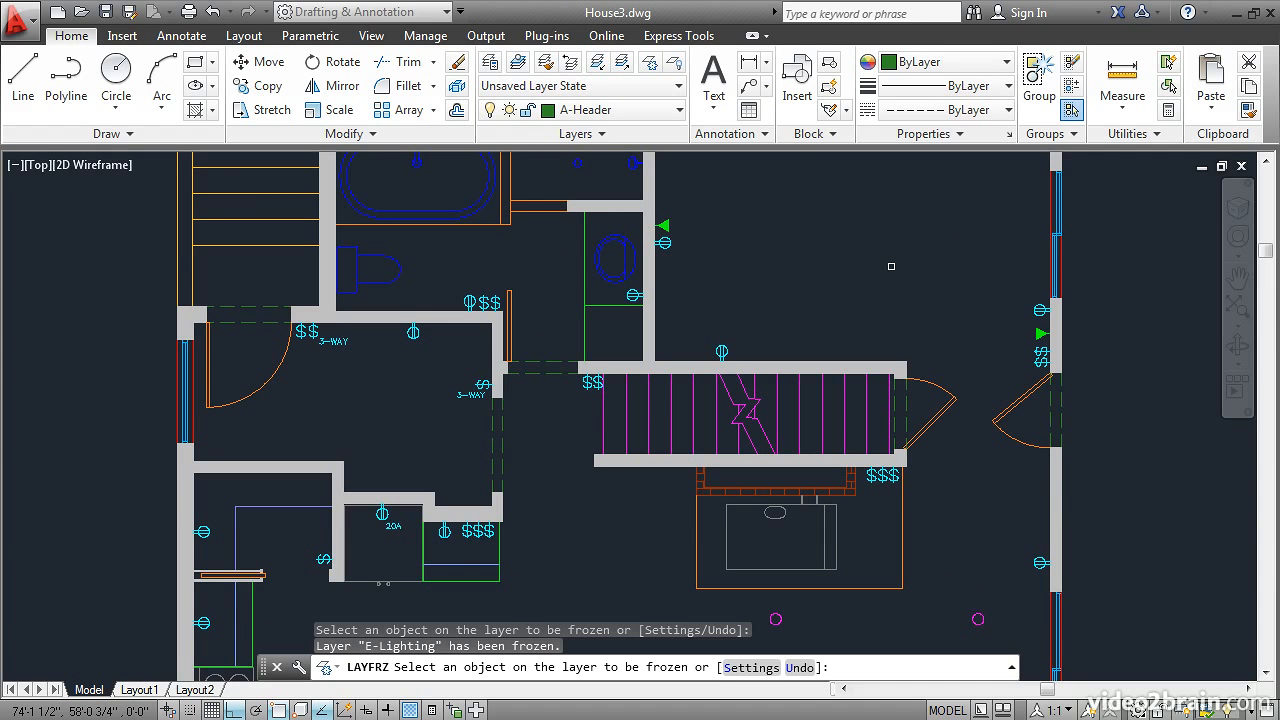
{"action": "key", "text": "Return"}
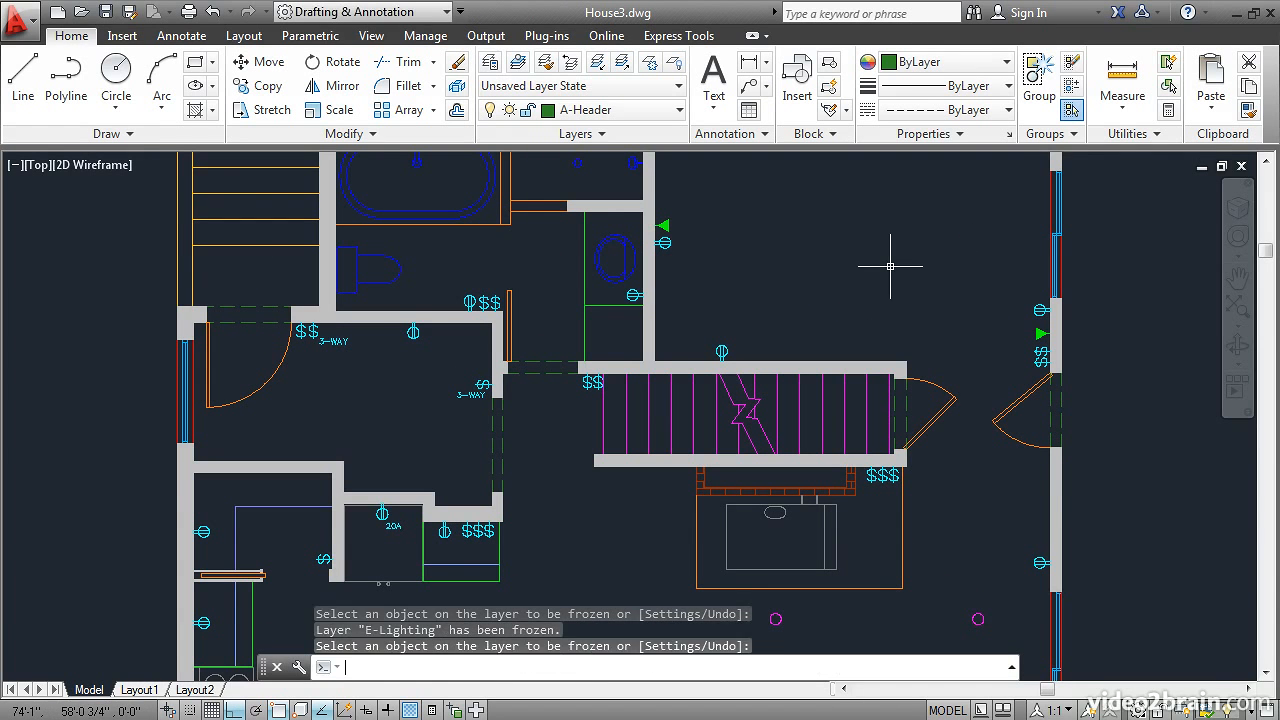
{"action": "left_click", "coordinate": [674, 66]}
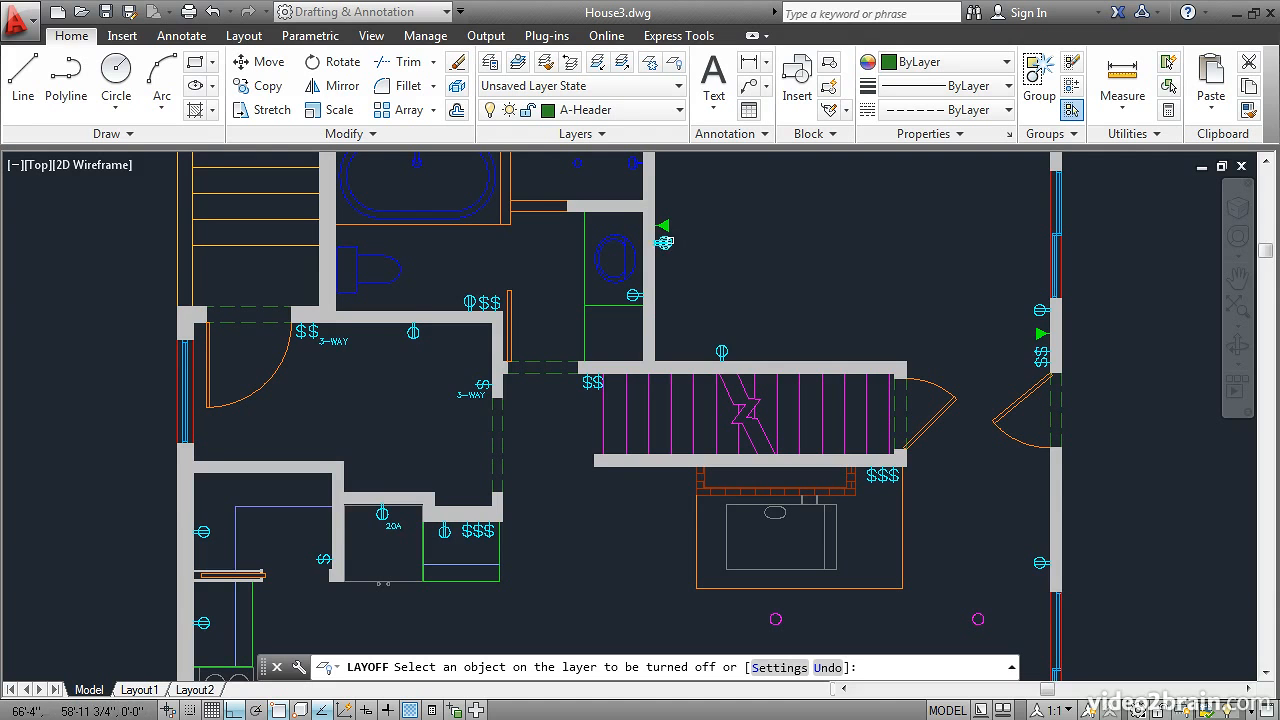
{"action": "left_click", "coordinate": [663, 242]}
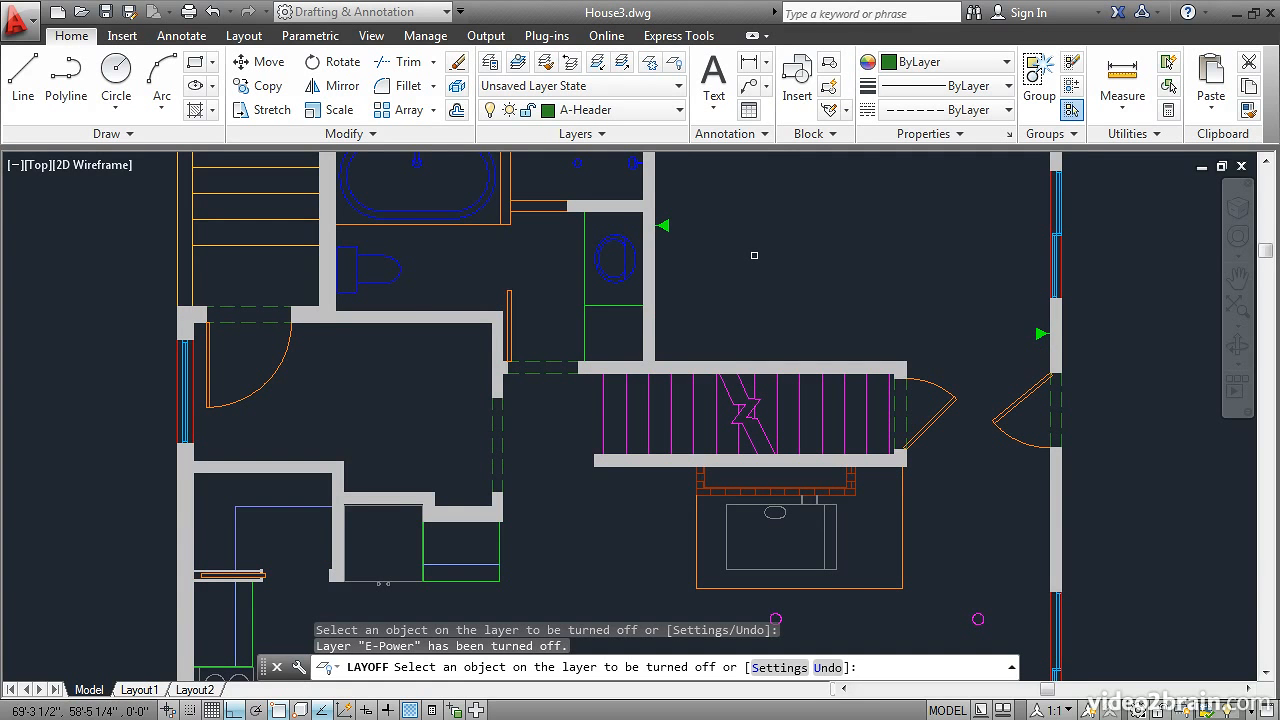
{"action": "key", "text": "Return"}
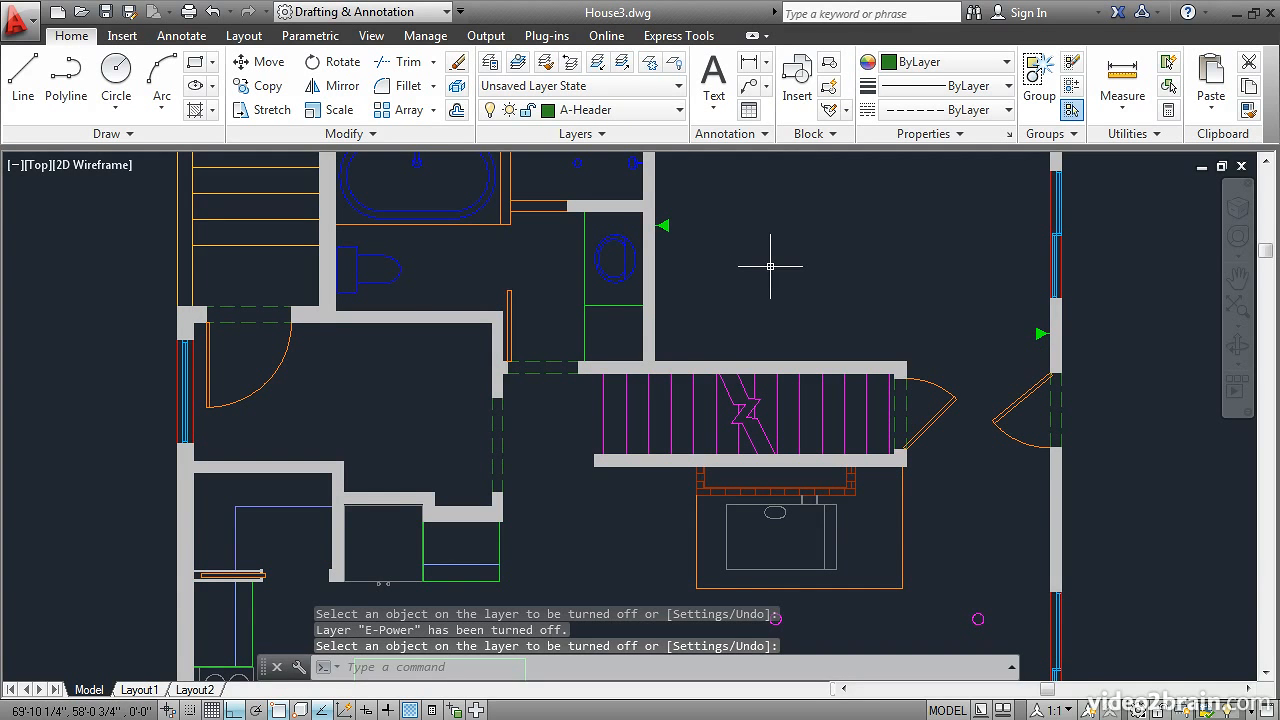
Step: Thaw the E-Lighting layer and turn the E-Power layer on in the Layer Properties Manager, closing it when finished
{"action": "left_click", "coordinate": [489, 61]}
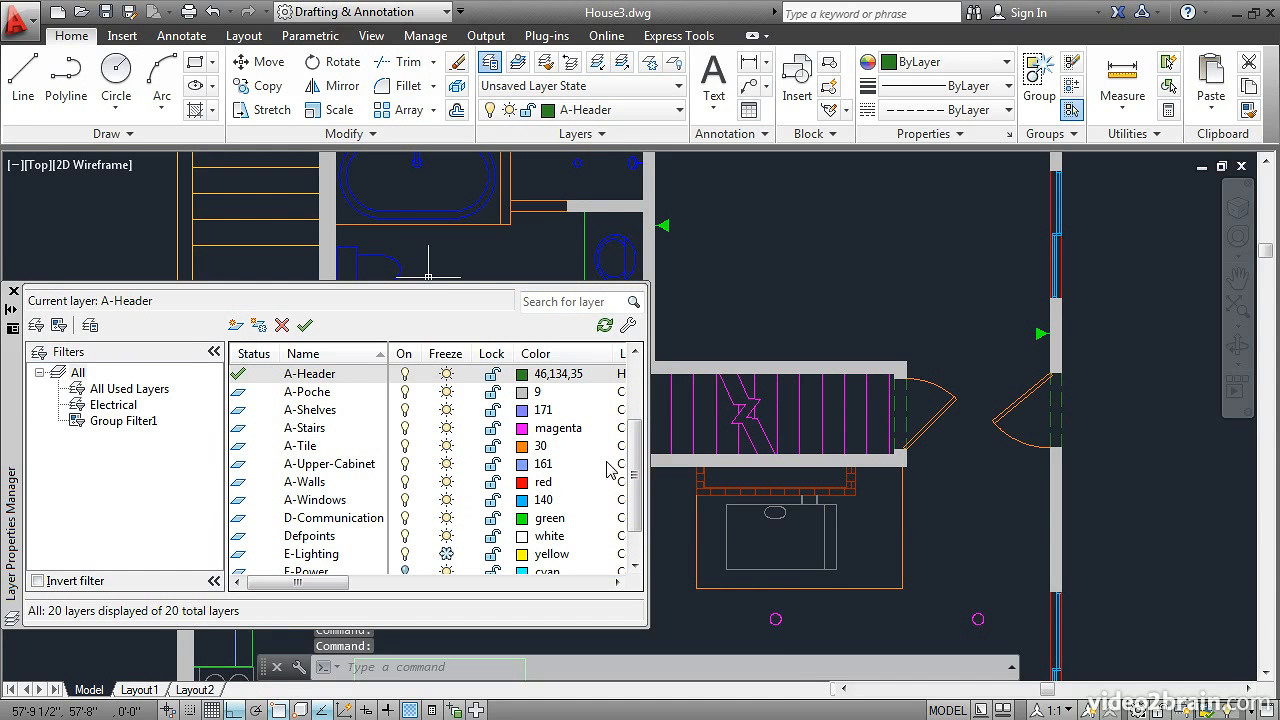
{"action": "scroll", "coordinate": [635, 480], "scroll_direction": "down", "scroll_amount": 1}
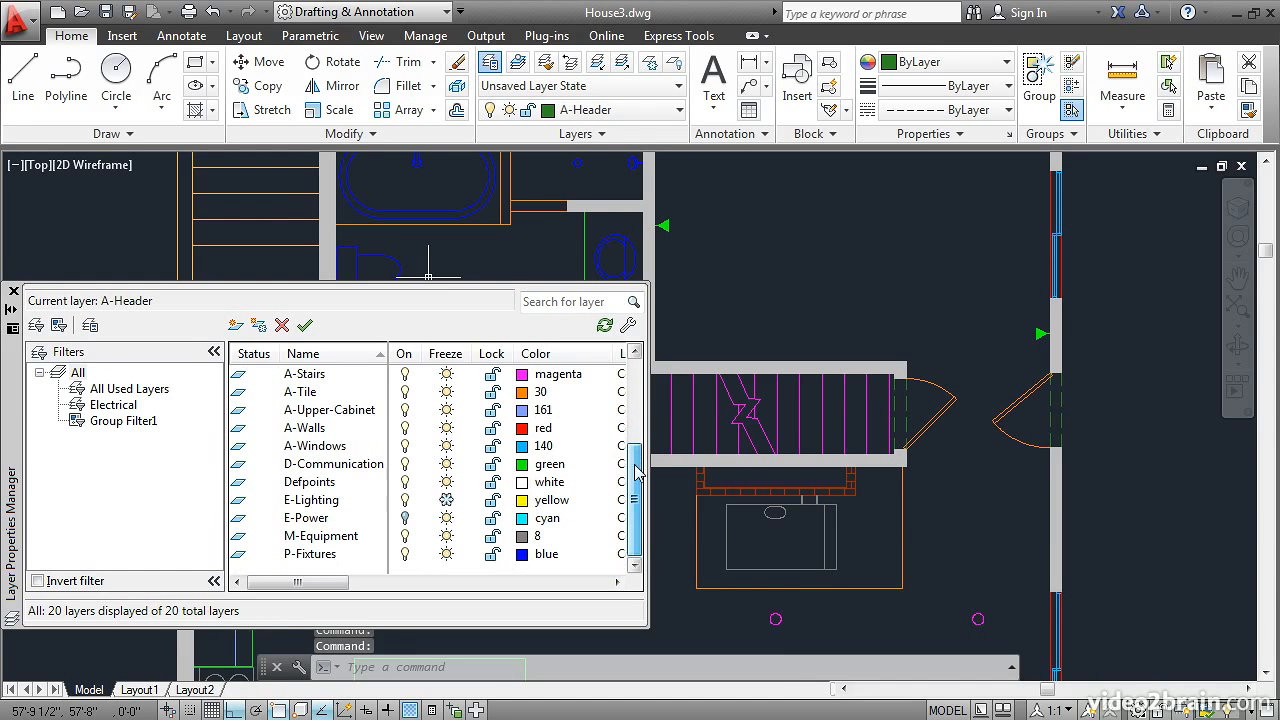
{"action": "left_click", "coordinate": [446, 501]}
{"action": "left_click", "coordinate": [405, 518]}
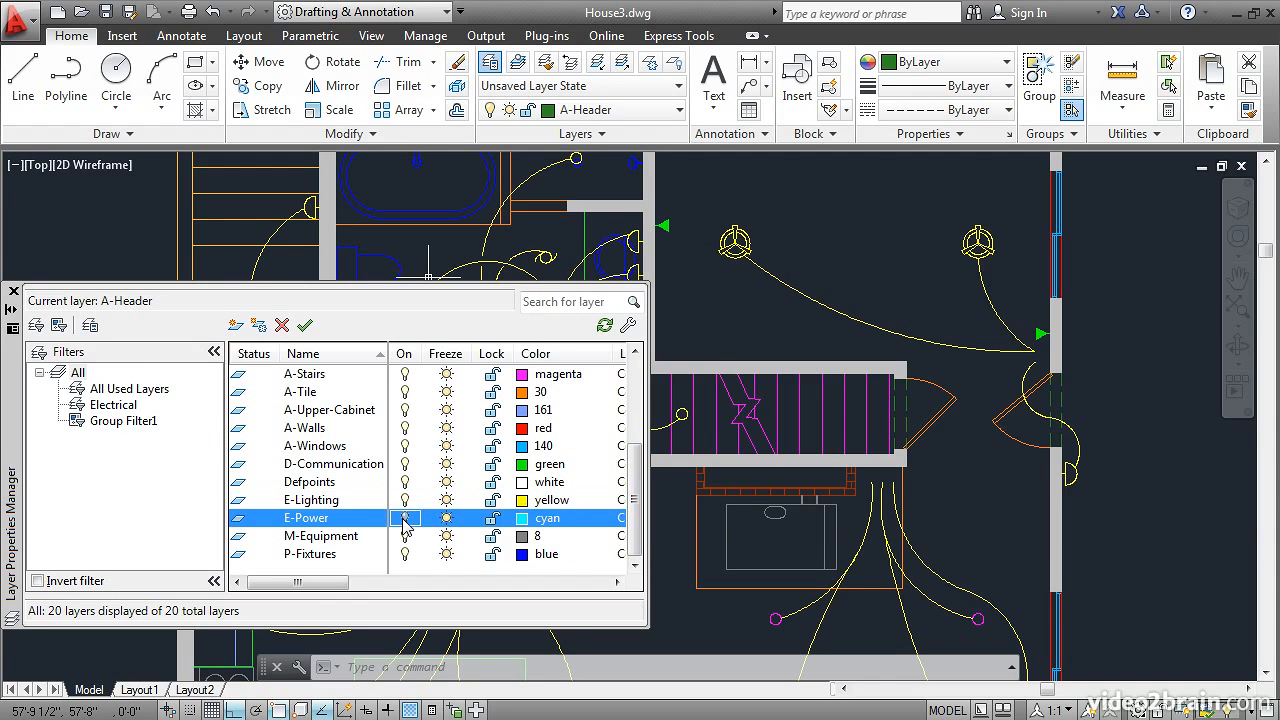
{"action": "left_click", "coordinate": [13, 291]}
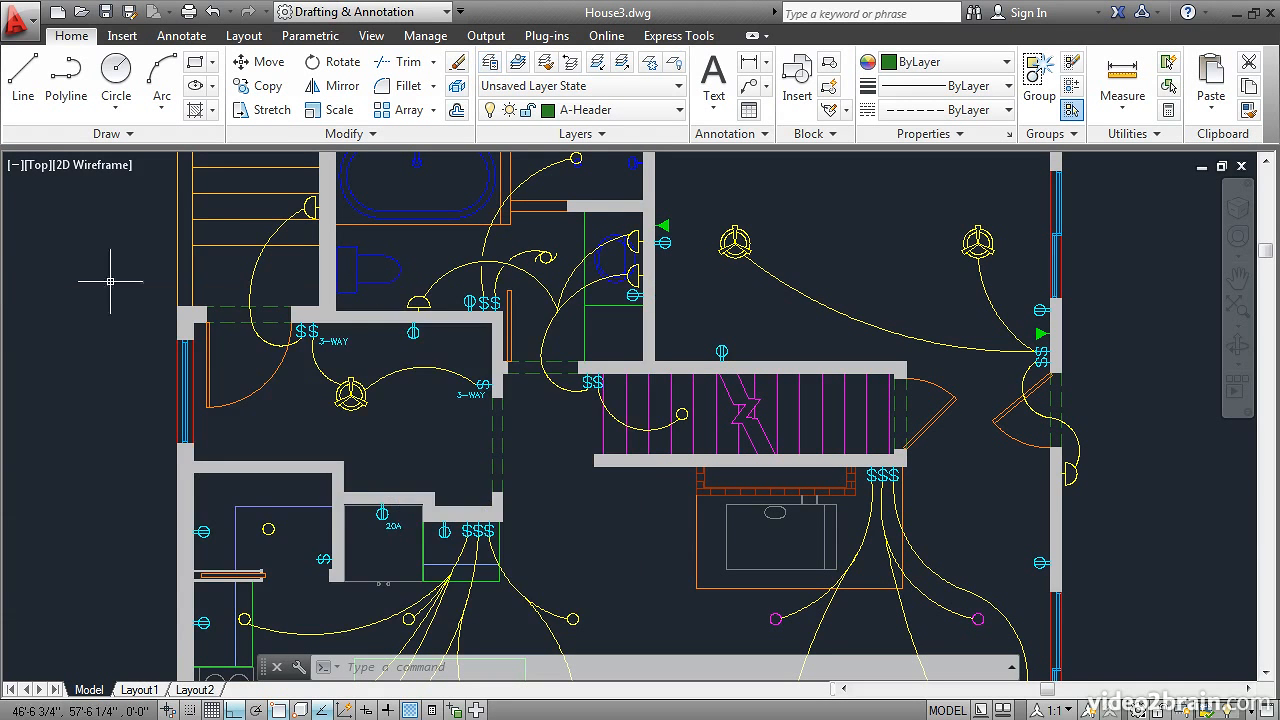